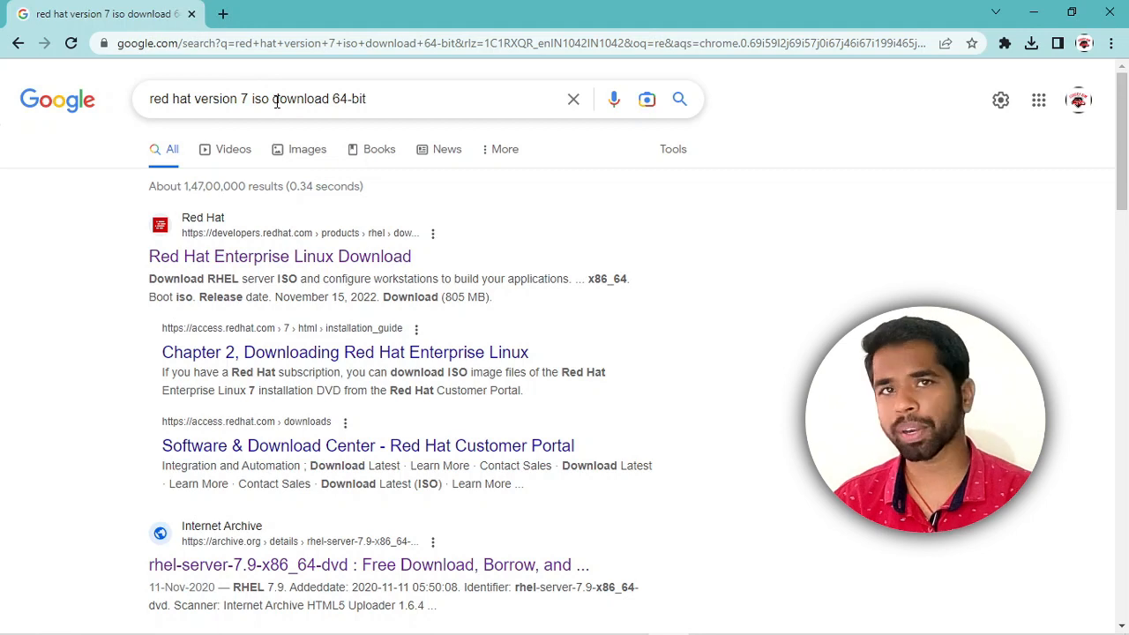
Open the Red Hat Enterprise Linux download result in a new tab, view it, and highlight 'Red Hat' in its heading.
right_click(234, 258)
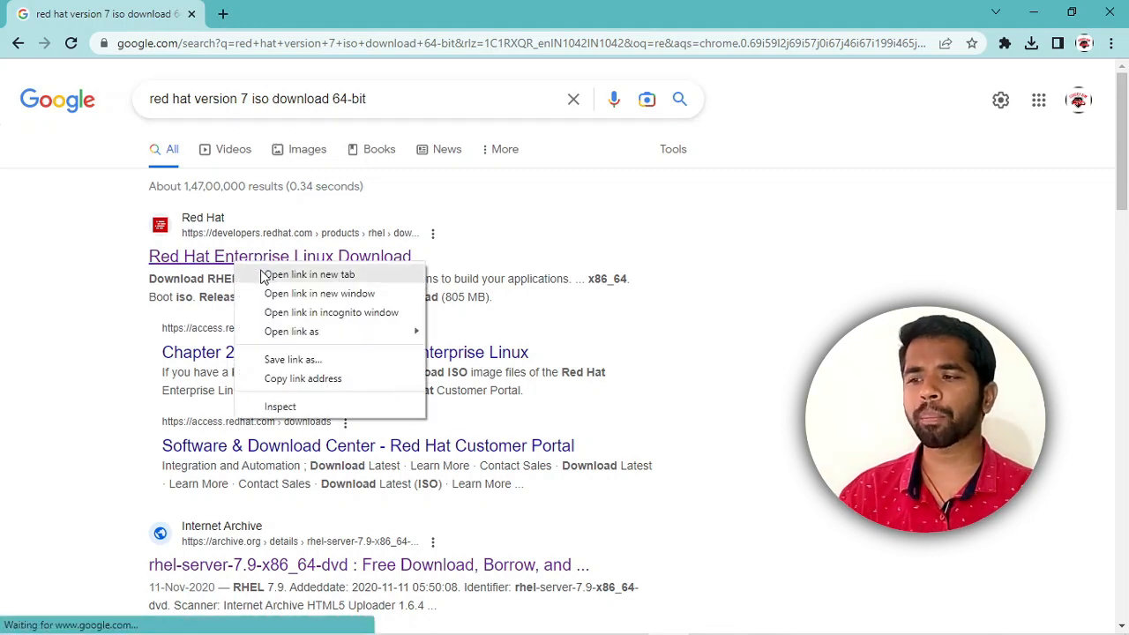
click(264, 272)
click(280, 7)
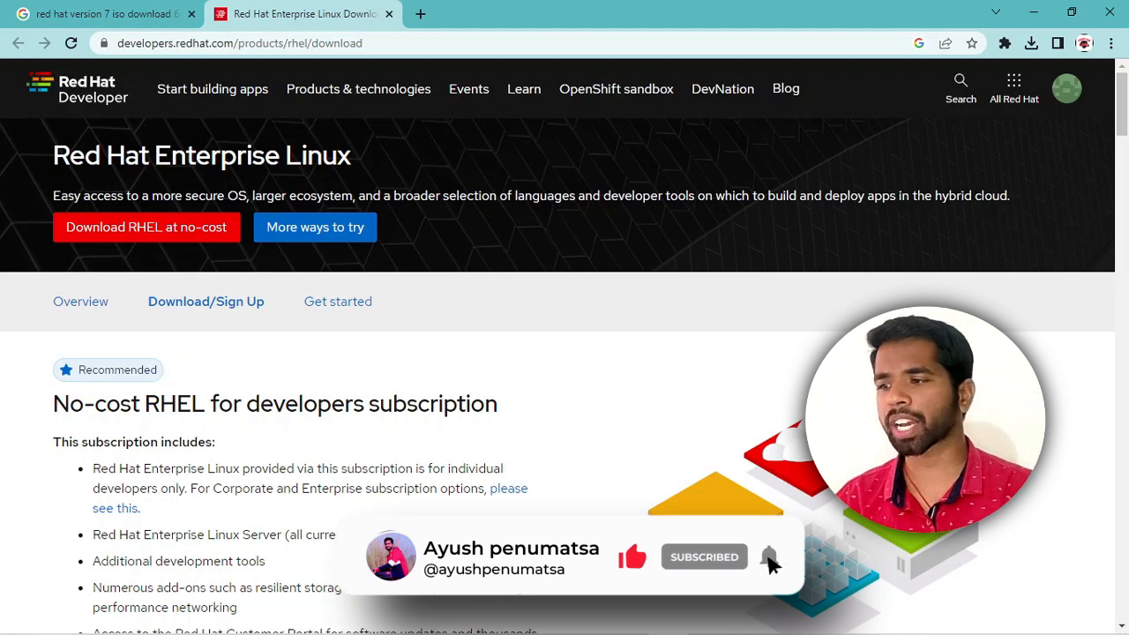
drag(51, 155, 154, 155)
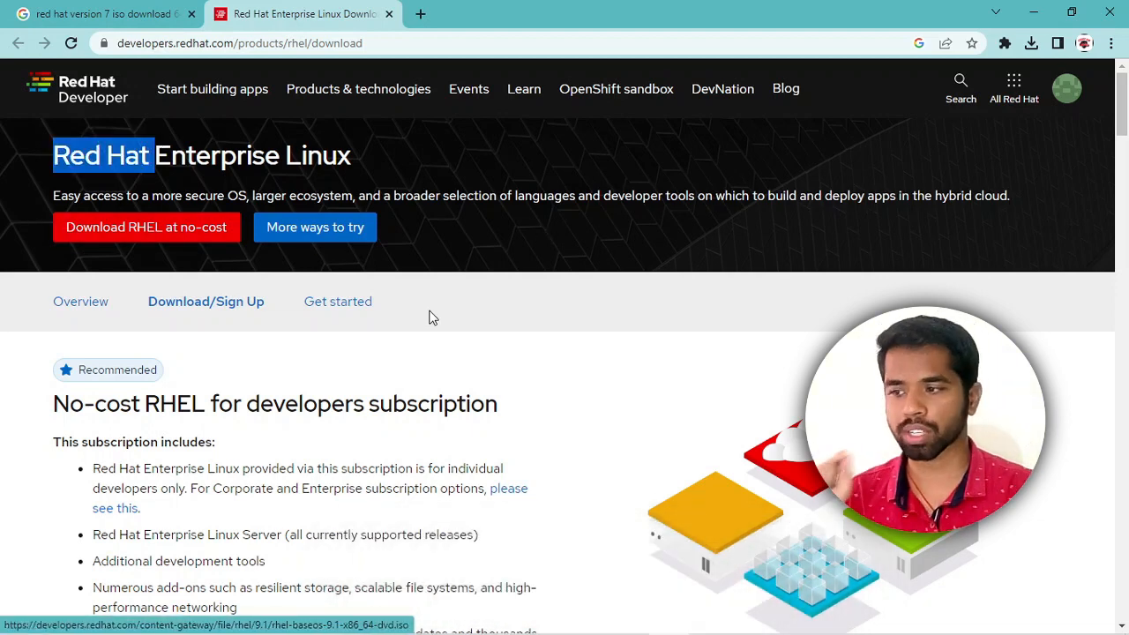
scroll(428, 314, down, 1)
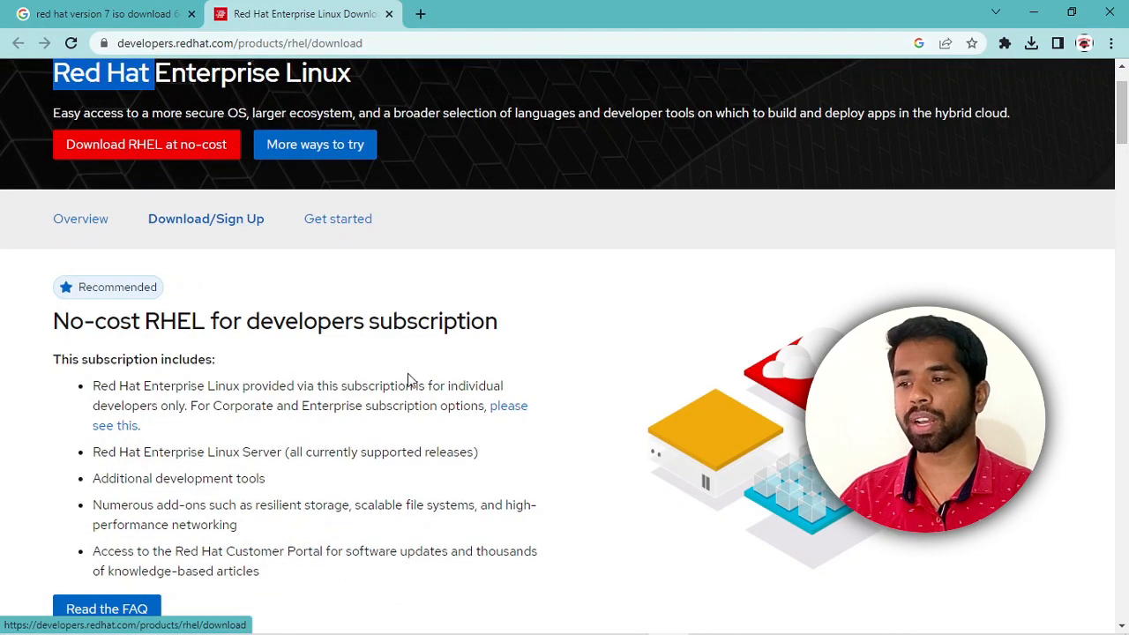
scroll(415, 350, down, 14)
scroll(420, 340, down, 8)
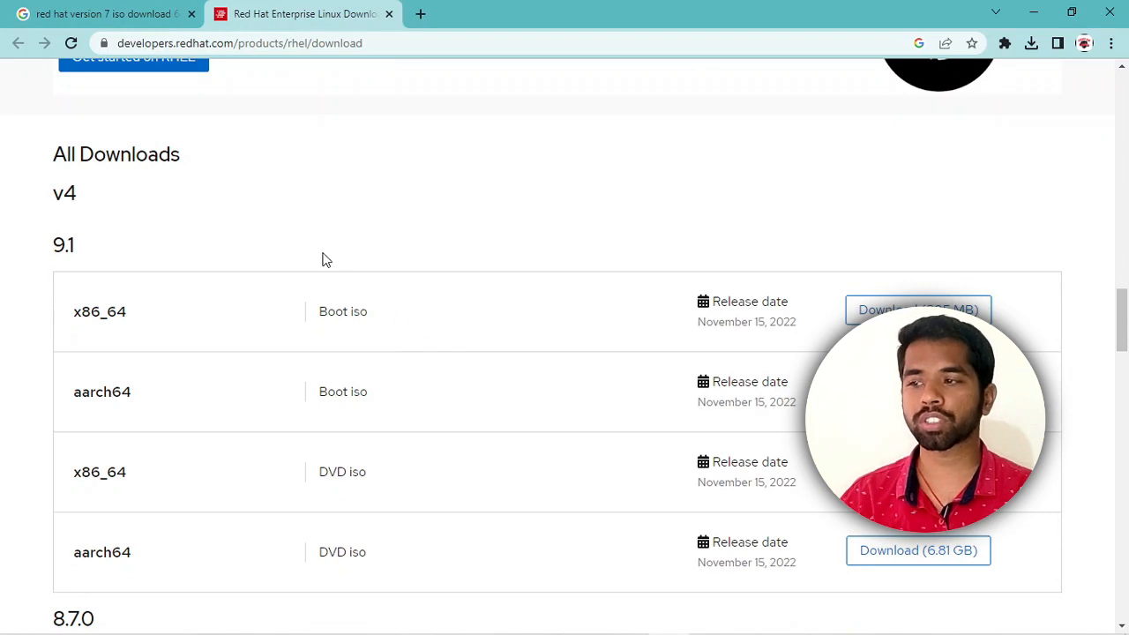
scroll(322, 258, down, 2)
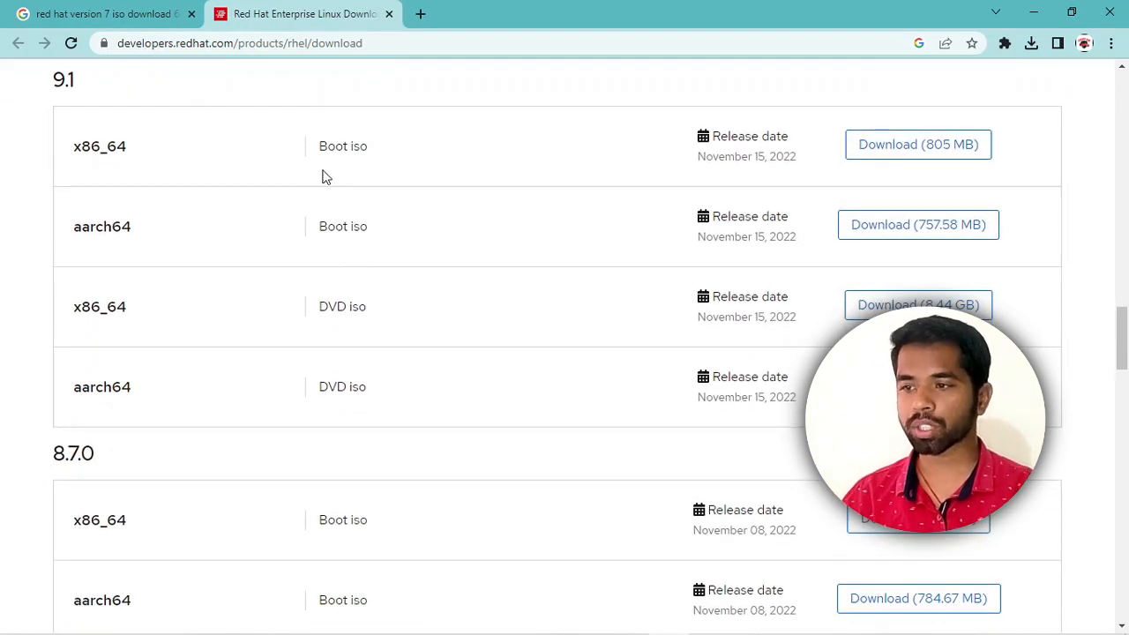
drag(315, 154, 419, 154)
drag(314, 310, 405, 319)
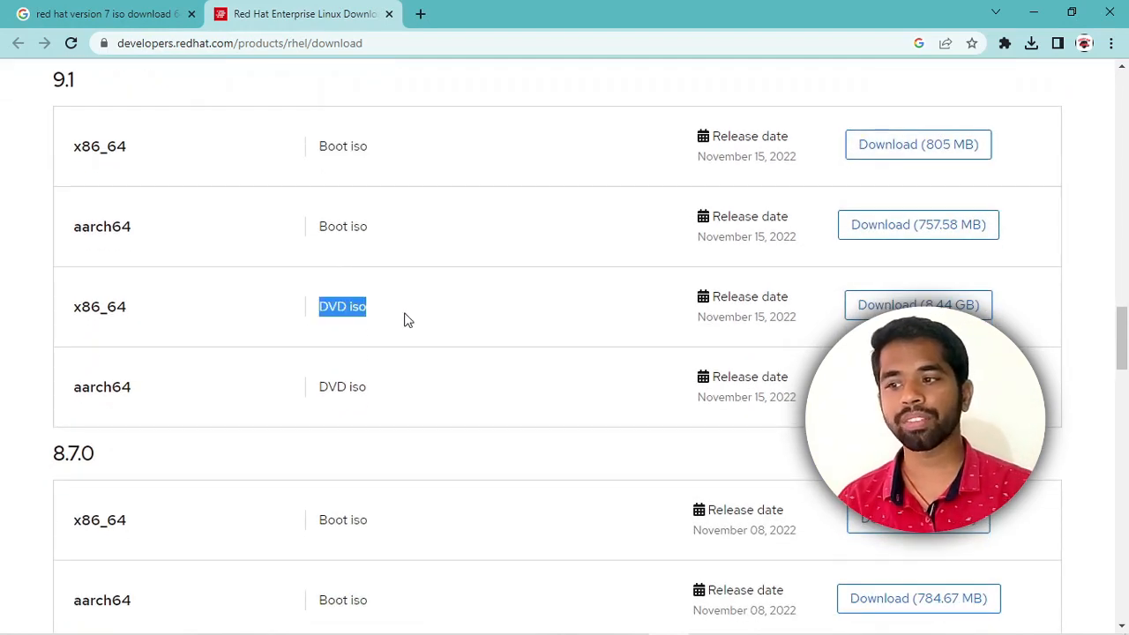
scroll(407, 326, down, 2)
drag(319, 217, 396, 226)
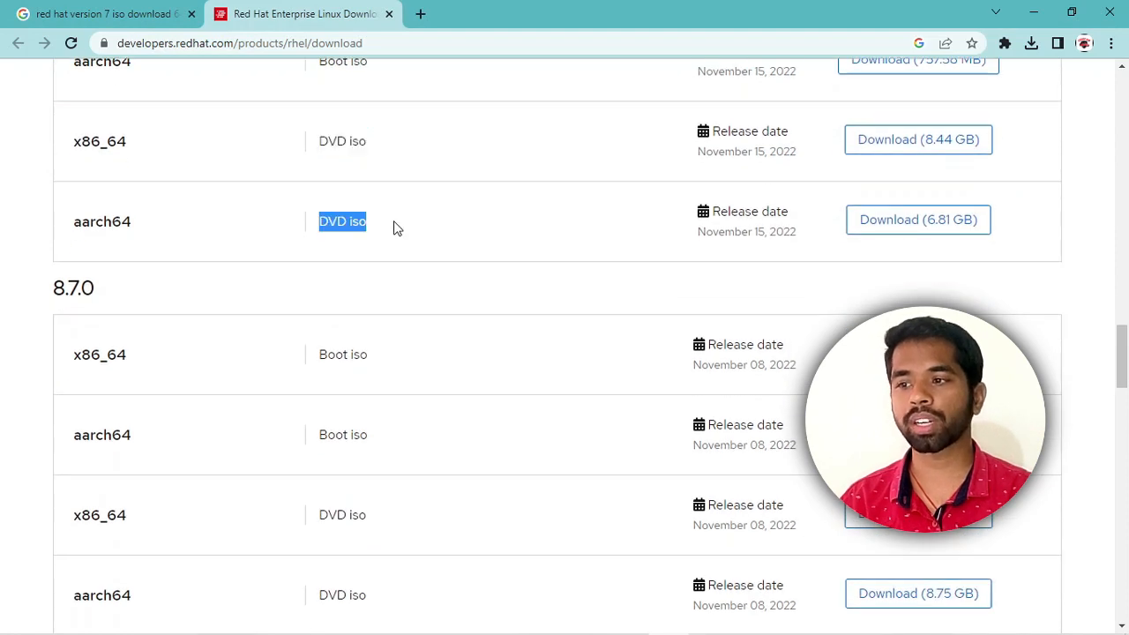
scroll(385, 330, down, 3)
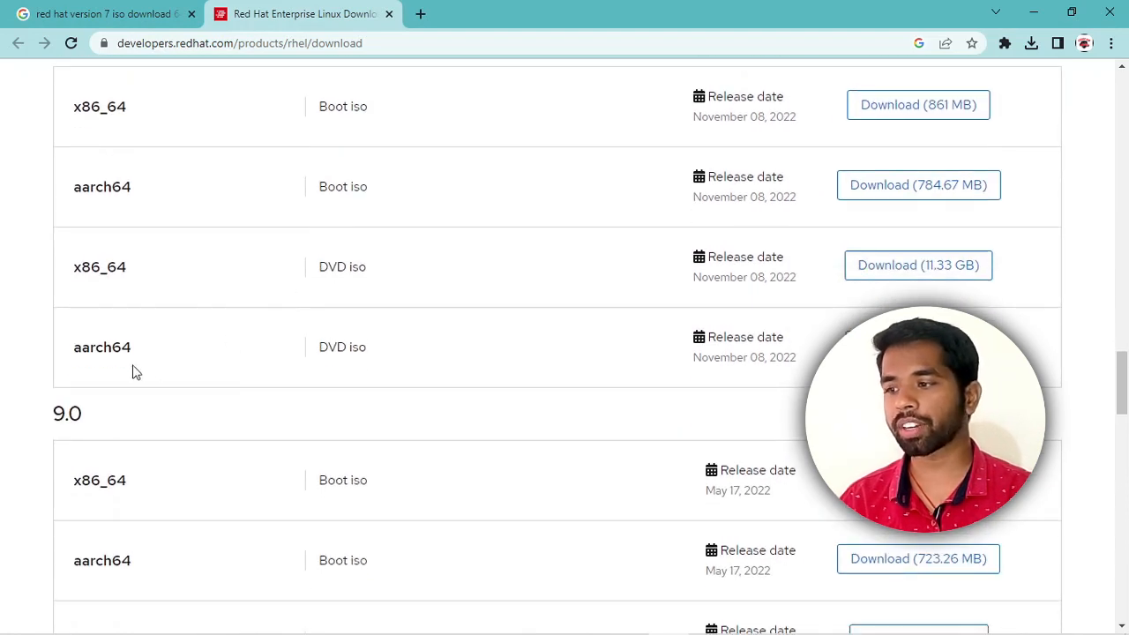
drag(134, 350, 65, 344)
drag(372, 266, 78, 267)
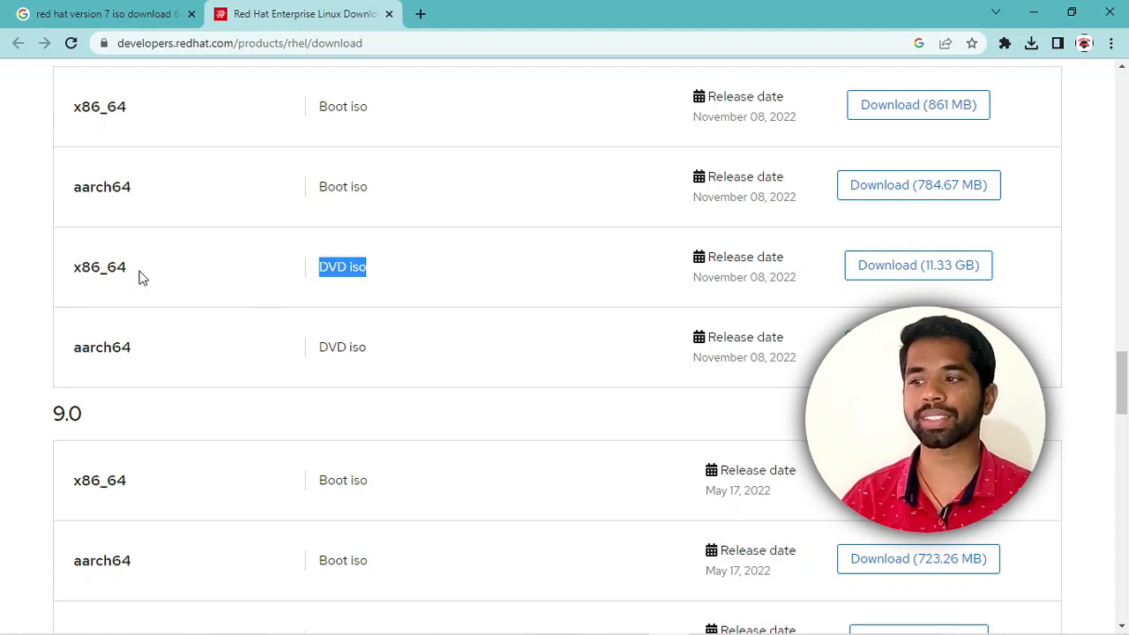
scroll(149, 277, down, 4)
drag(162, 322, 74, 313)
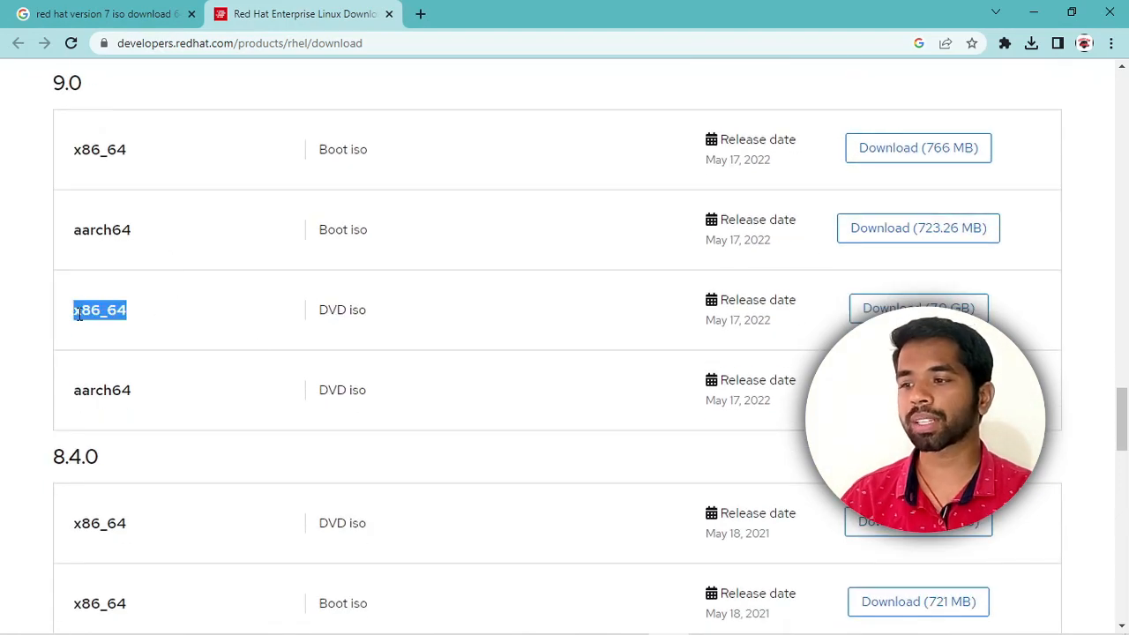
scroll(370, 332, down, 5)
scroll(371, 332, down, 3)
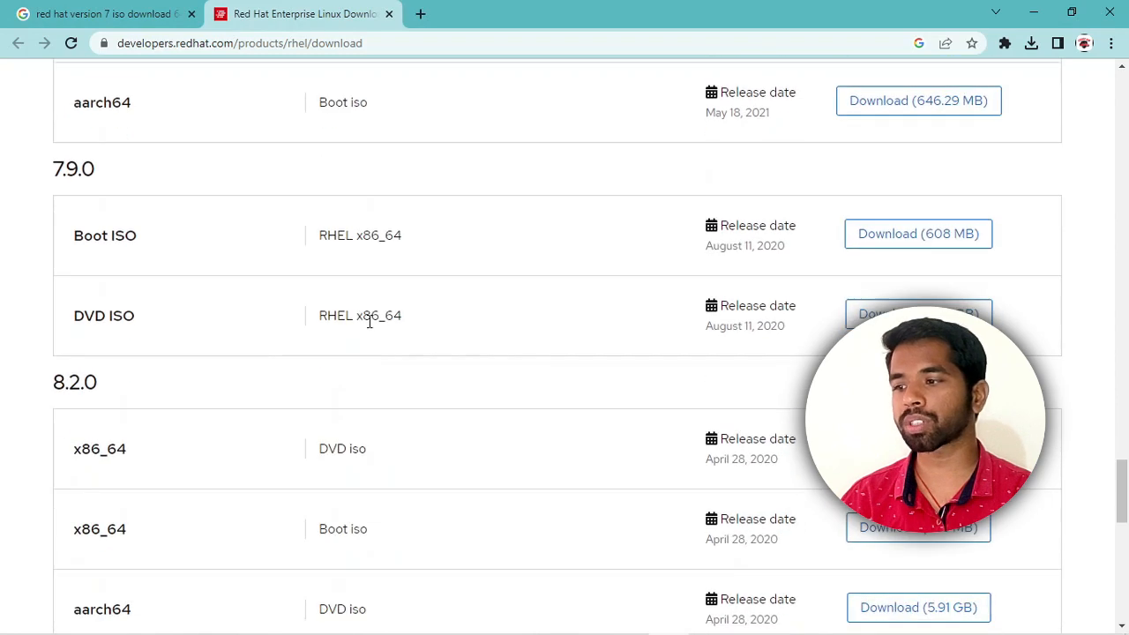
drag(158, 326, 81, 308)
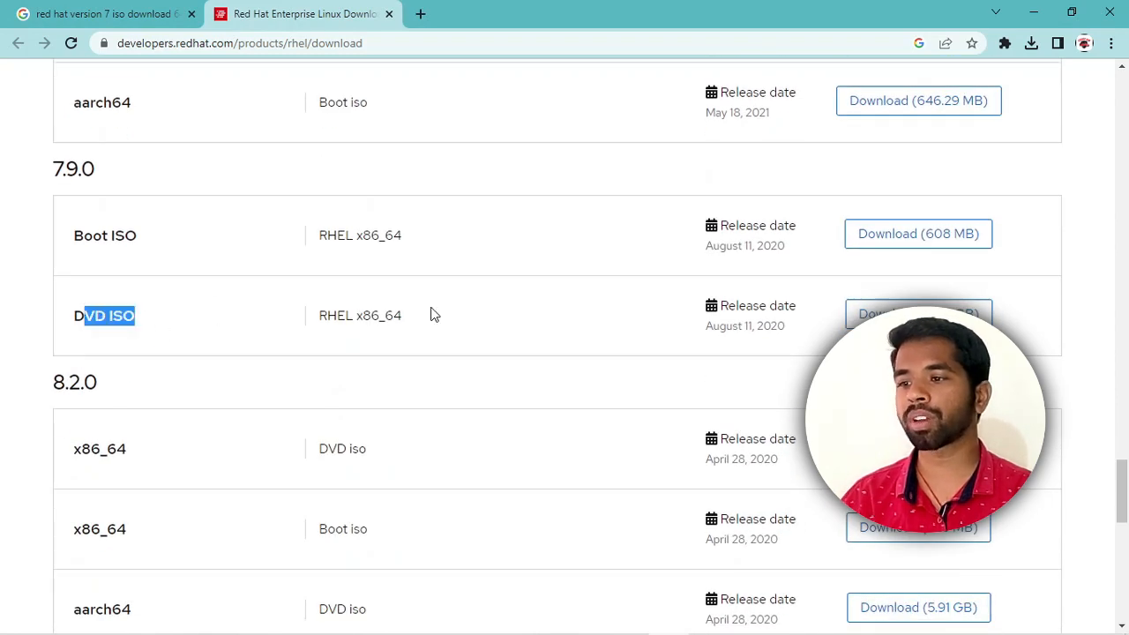
drag(432, 315, 318, 317)
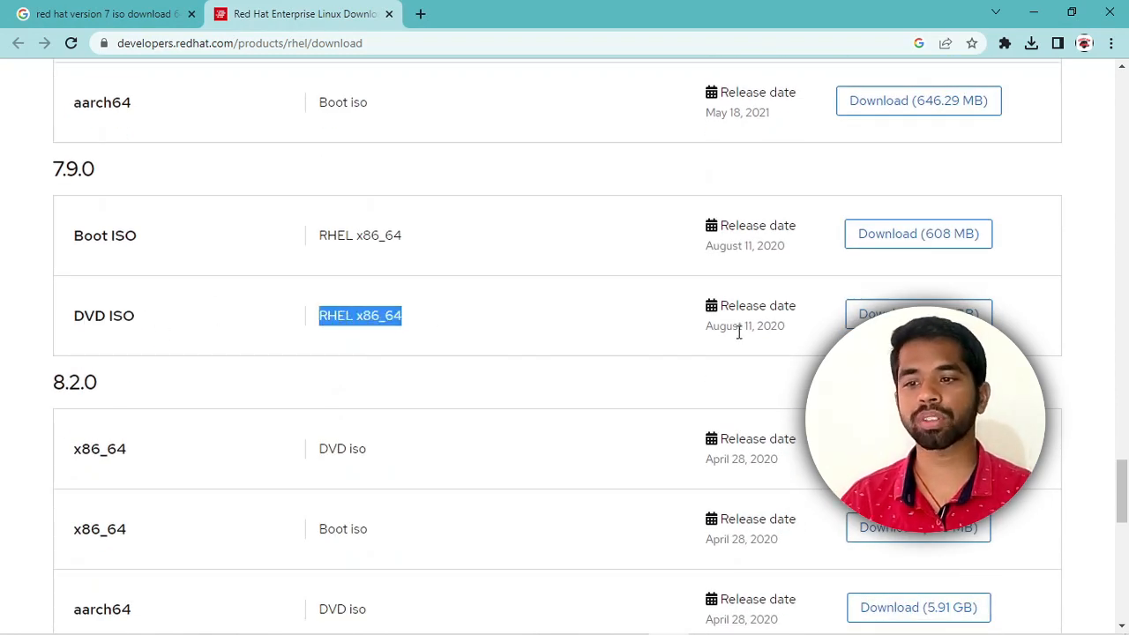
scroll(681, 334, up, 5)
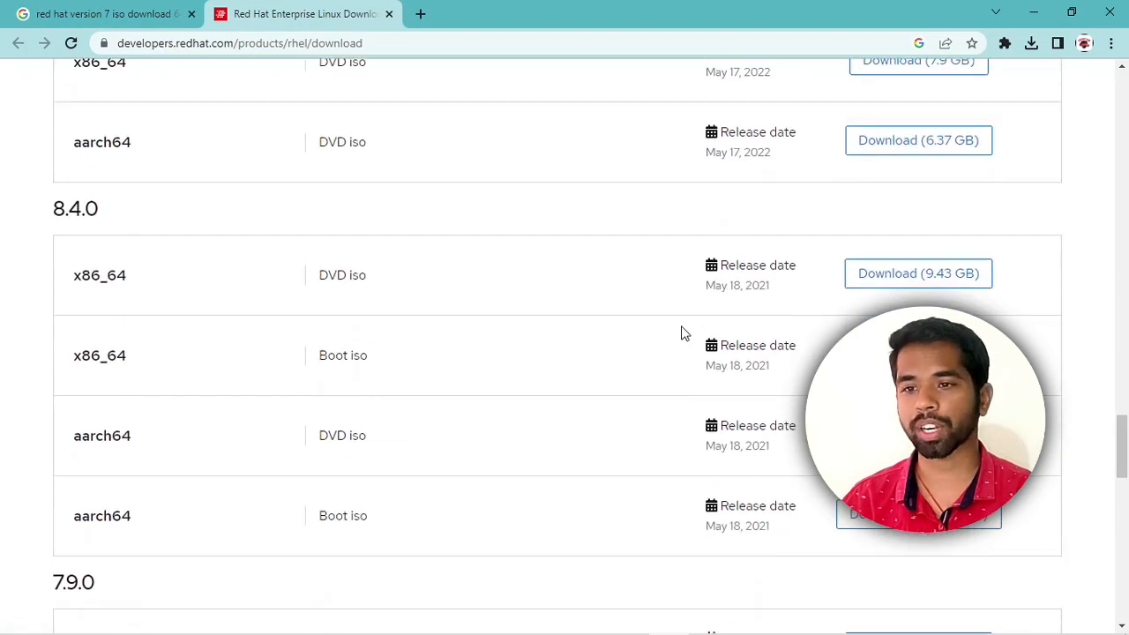
scroll(681, 328, up, 10)
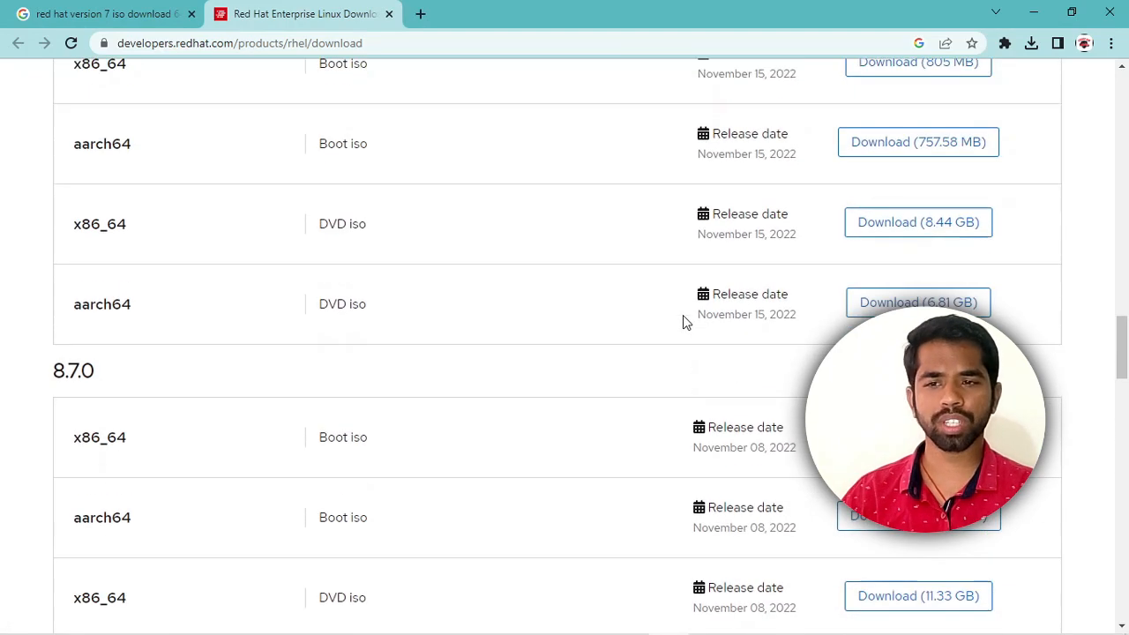
scroll(877, 291, down, 1)
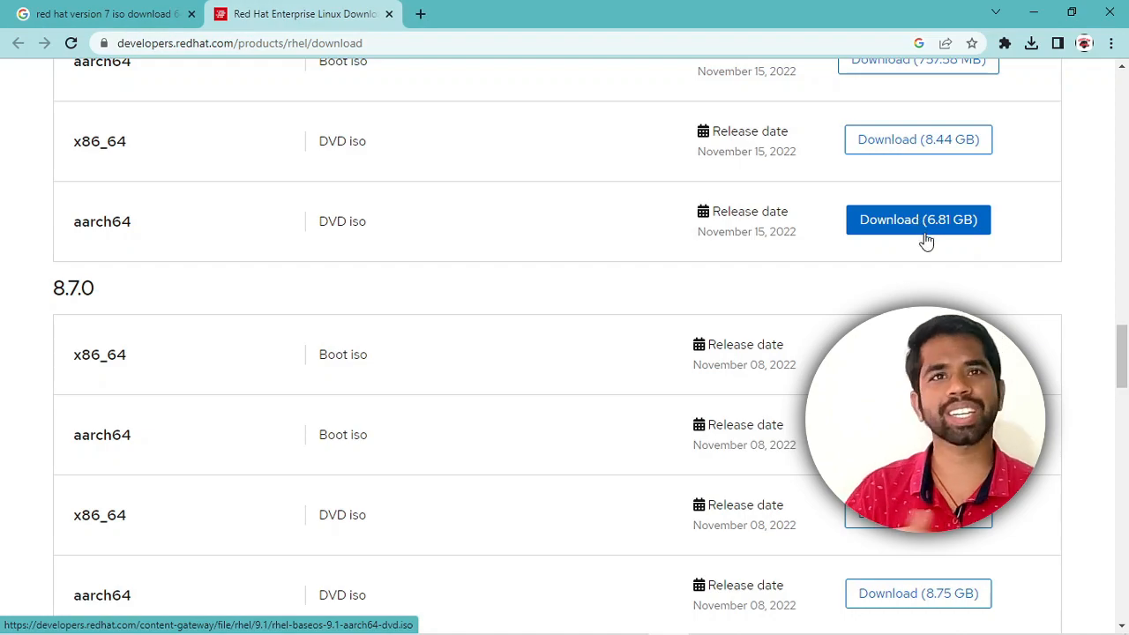
scroll(703, 252, up, 15)
scroll(702, 252, up, 15)
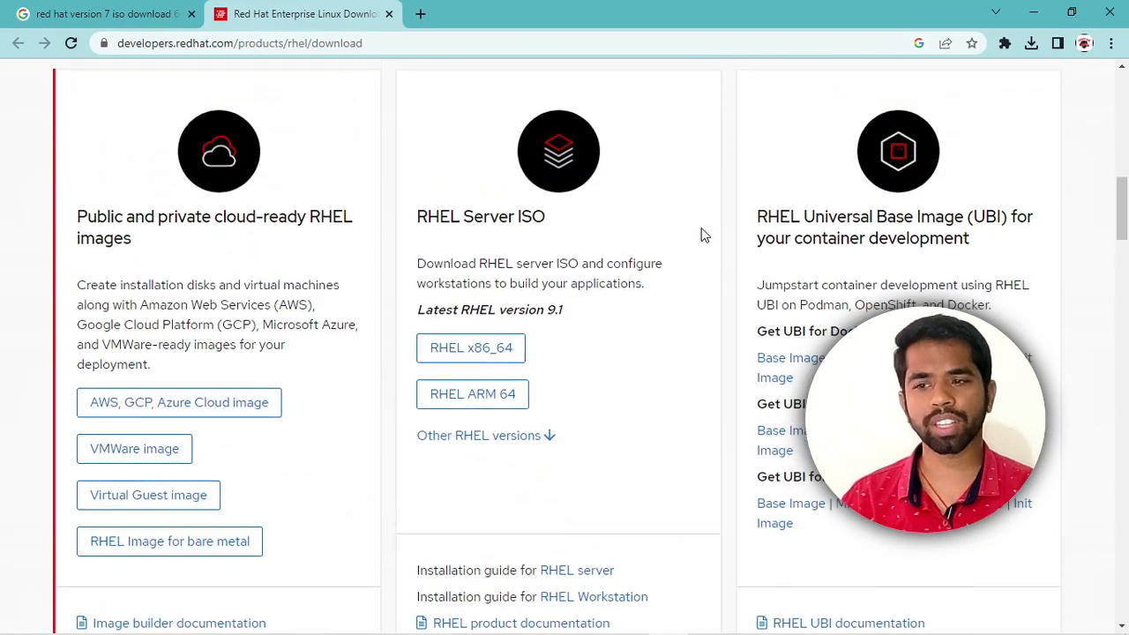
scroll(699, 210, up, 2)
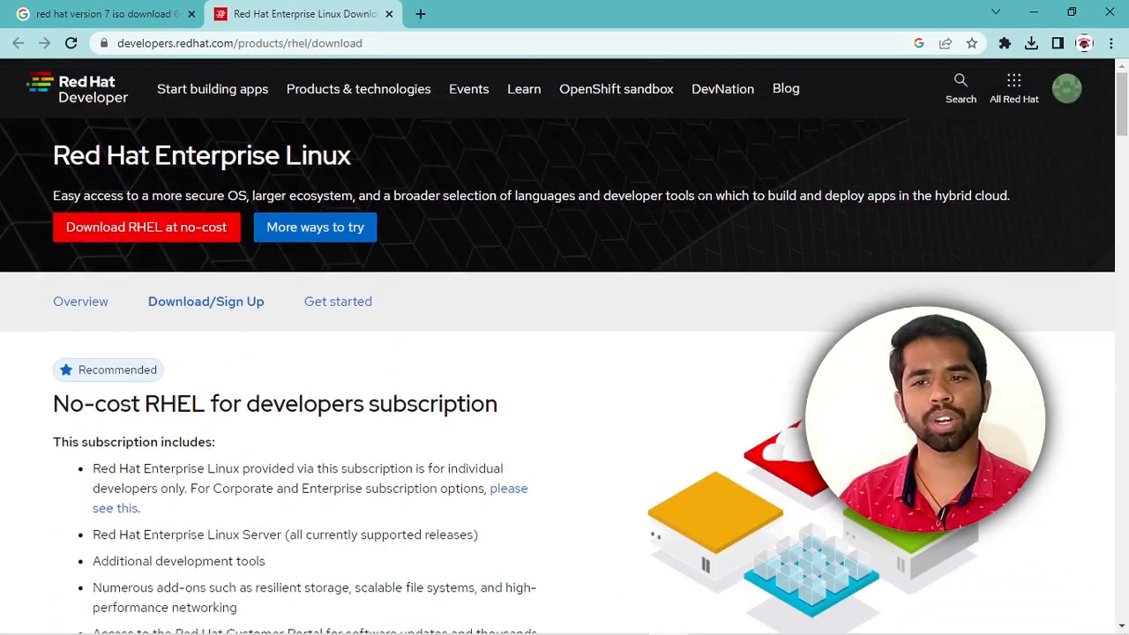
Show the Windows desktop with Win+D and launch Oracle VM VirtualBox Manager.
key(super+d)
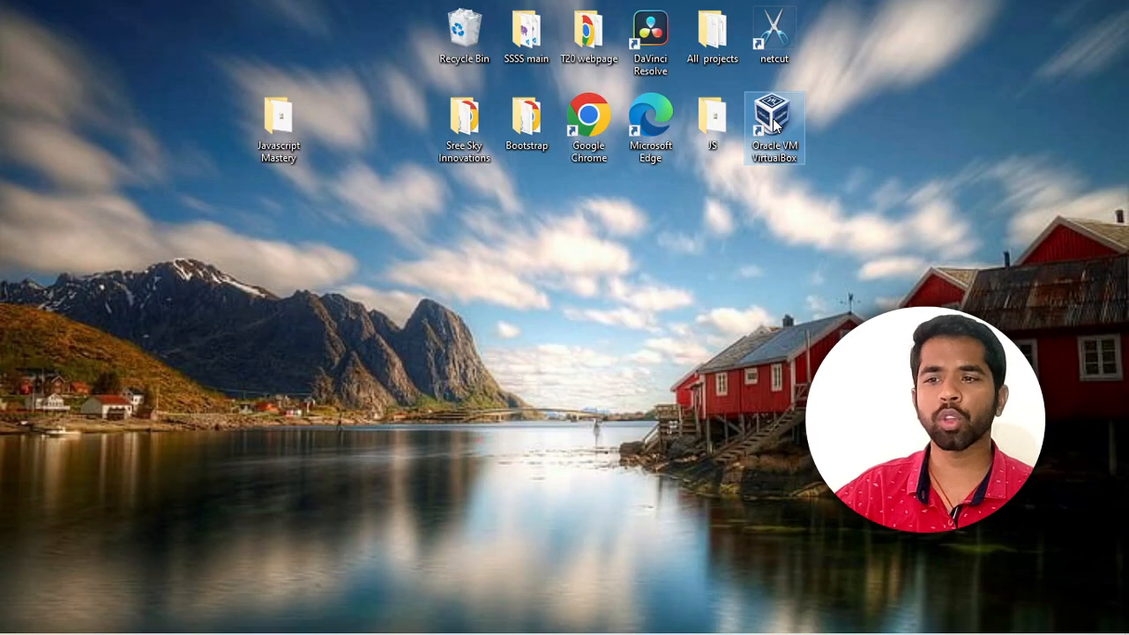
double_click(772, 119)
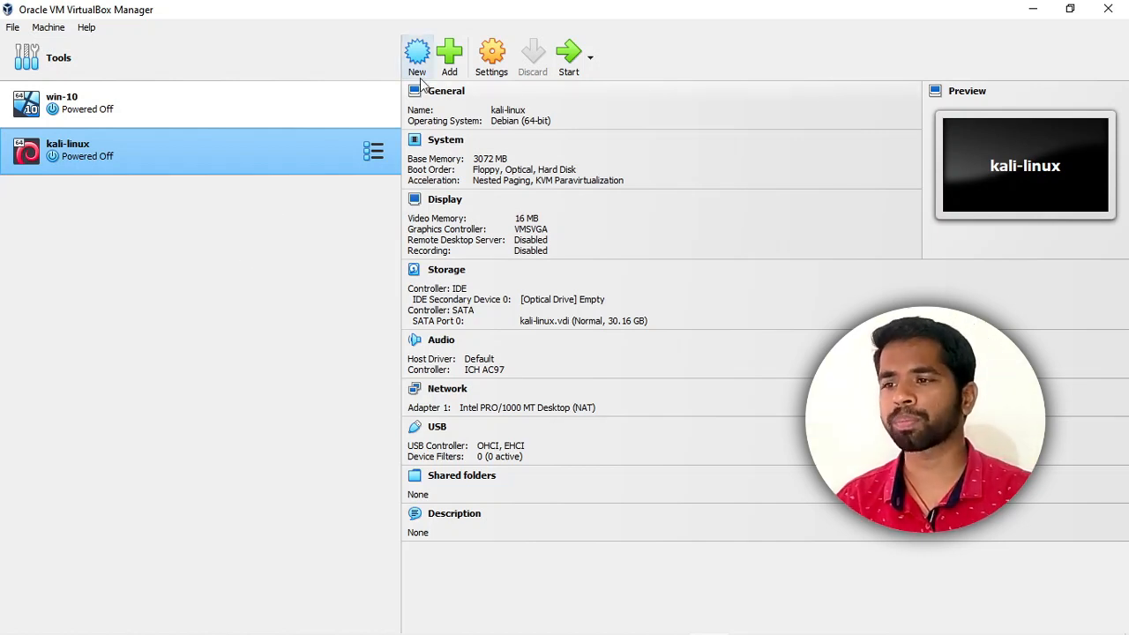
Start a new virtual machine named RHEL, stored in a newly created D:\RHEL folder.
click(418, 60)
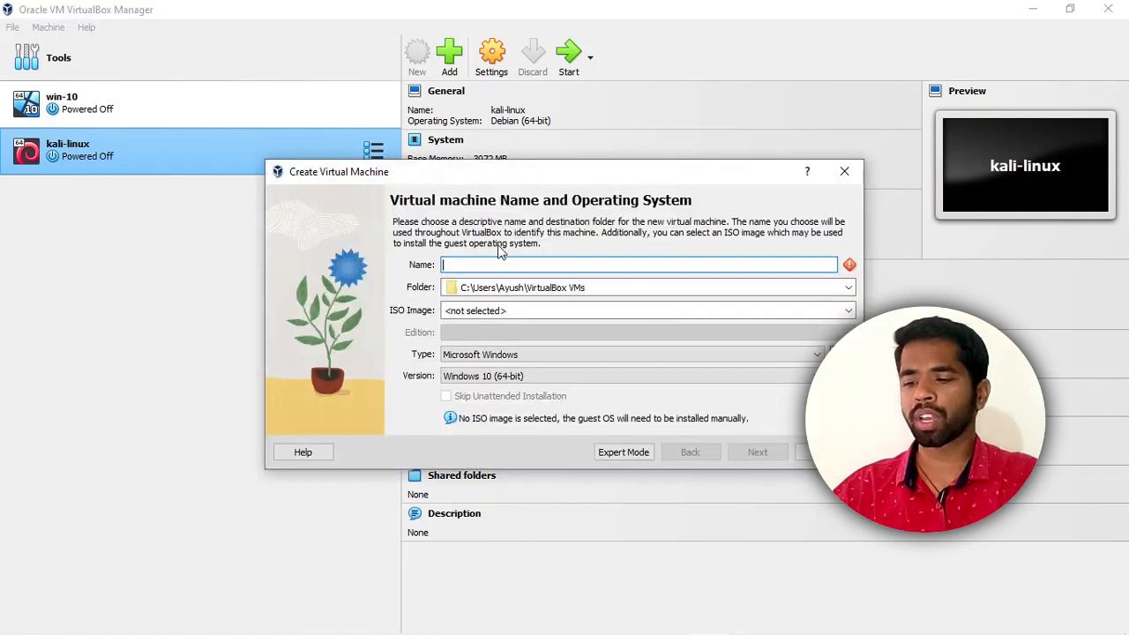
text(RHEL)
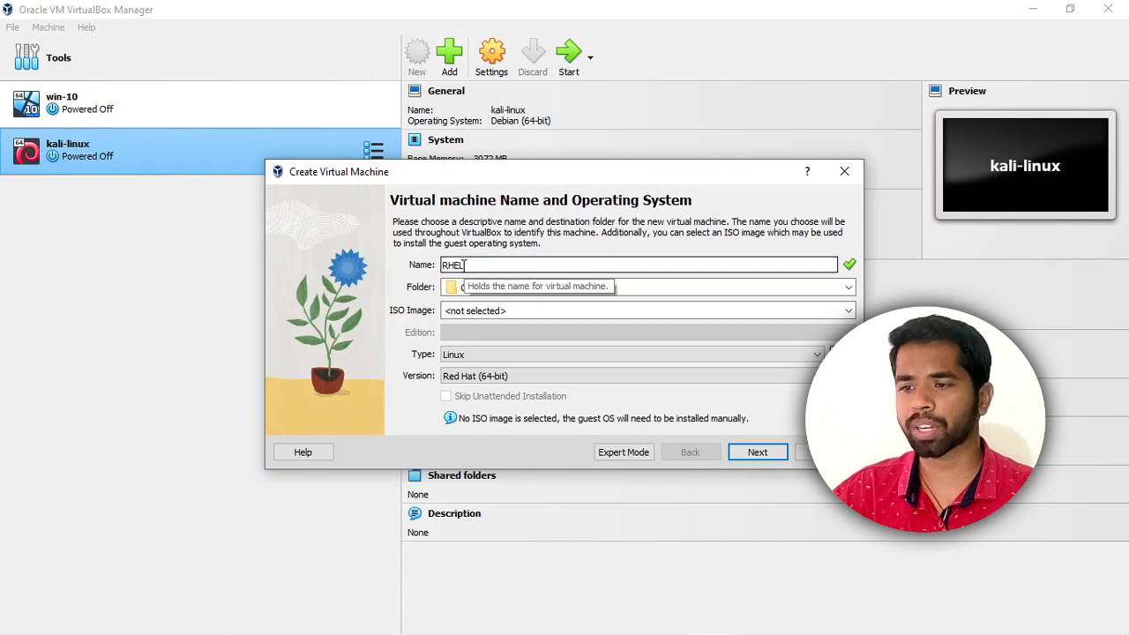
click(848, 287)
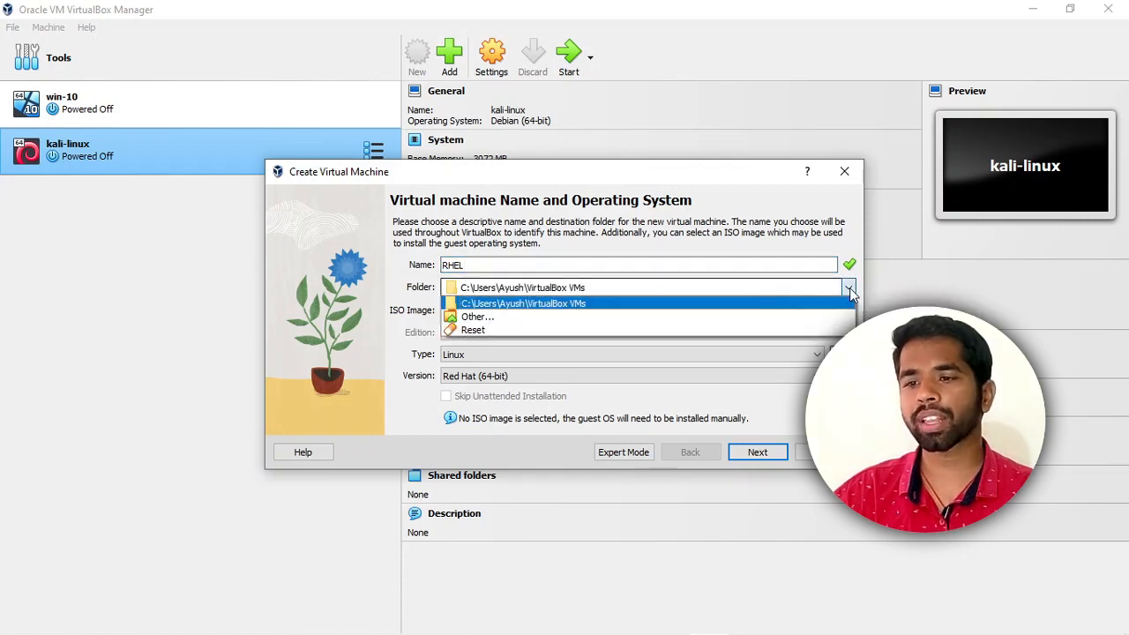
click(636, 319)
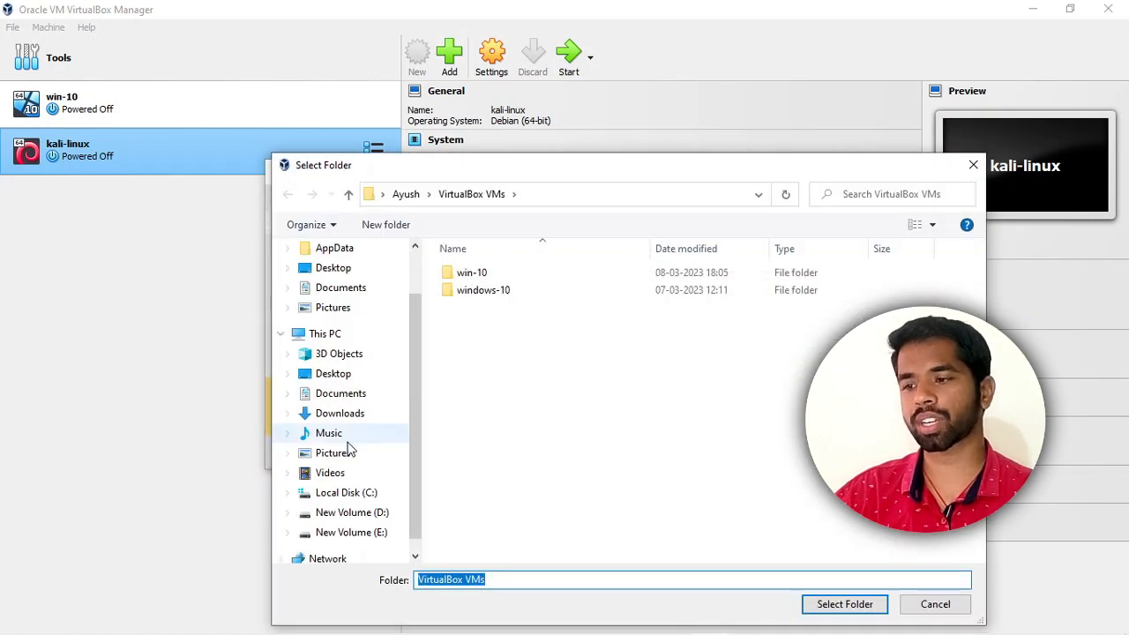
click(348, 515)
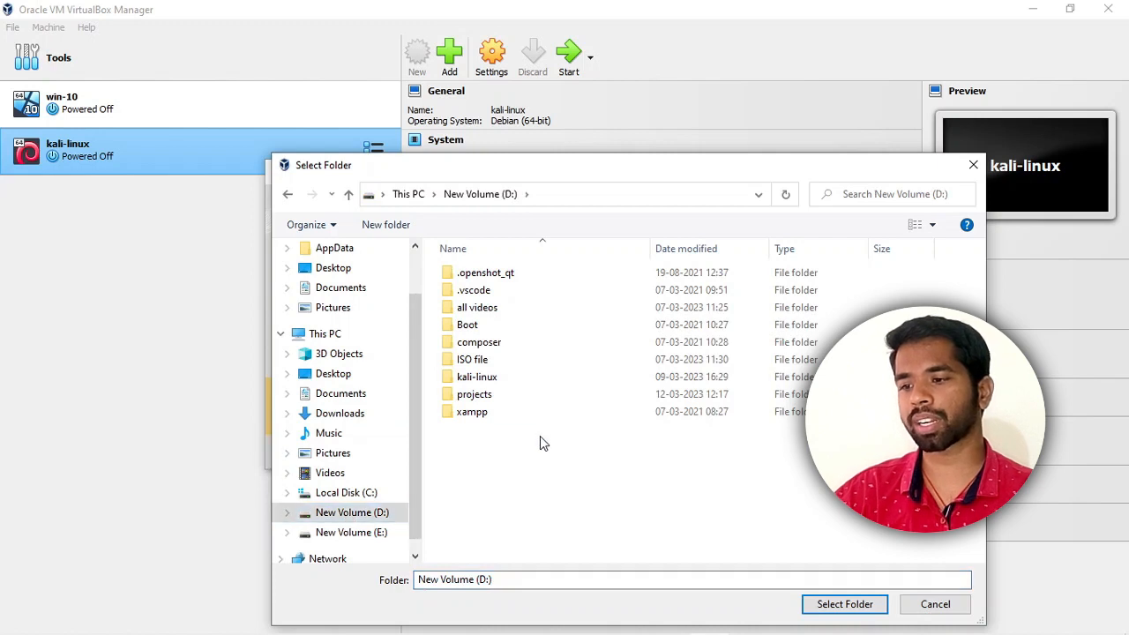
key(ctrl+shift+n)
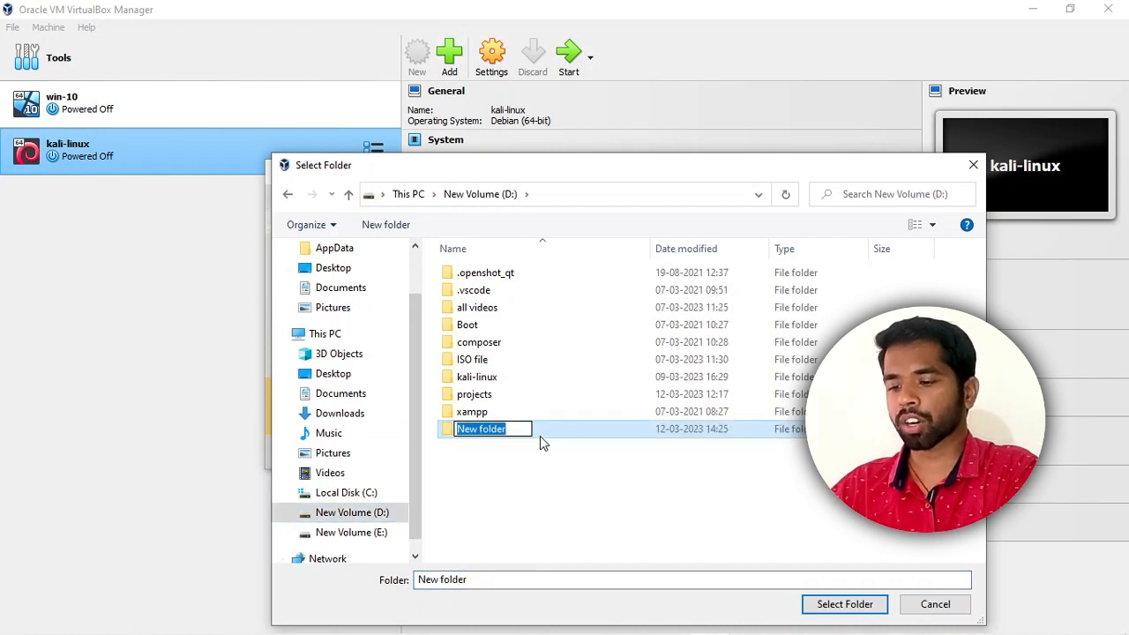
text(RHEL)
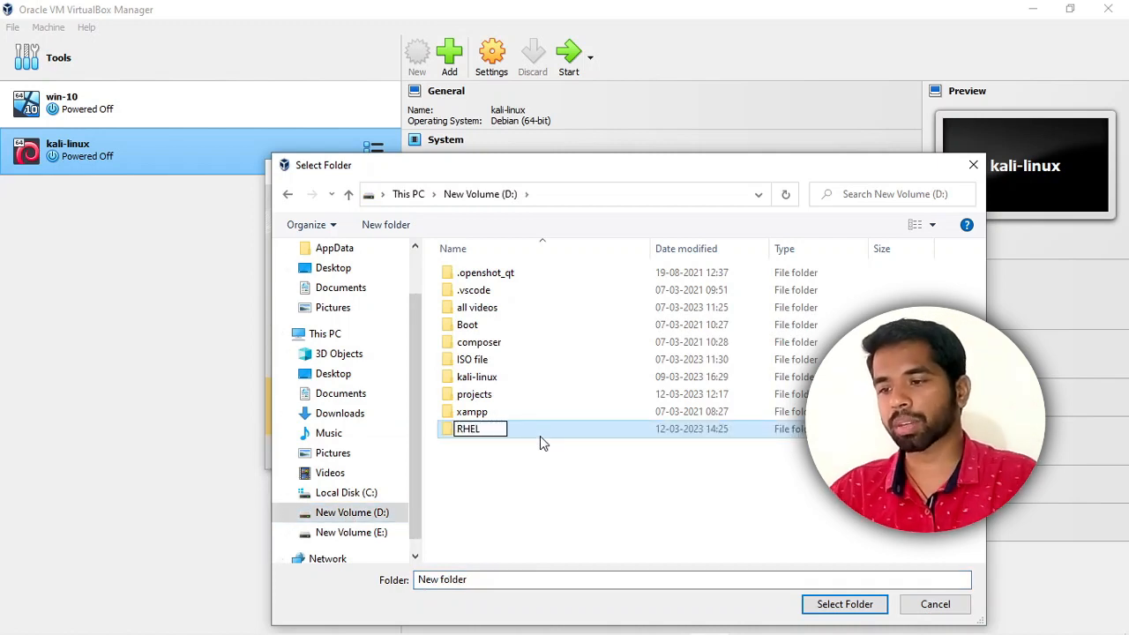
click(819, 607)
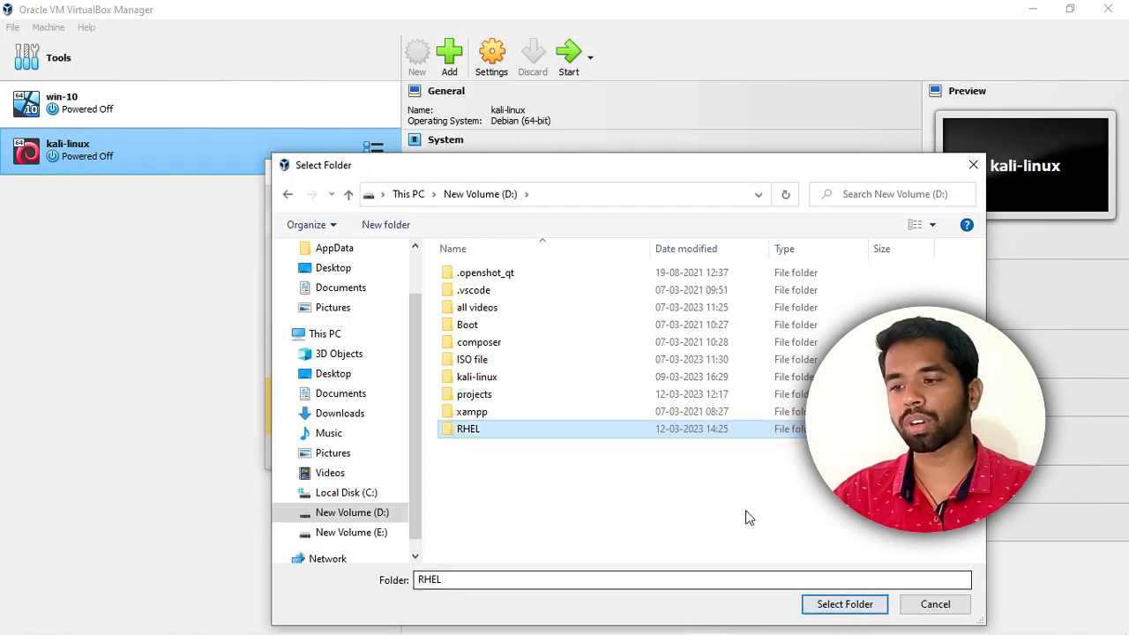
click(844, 605)
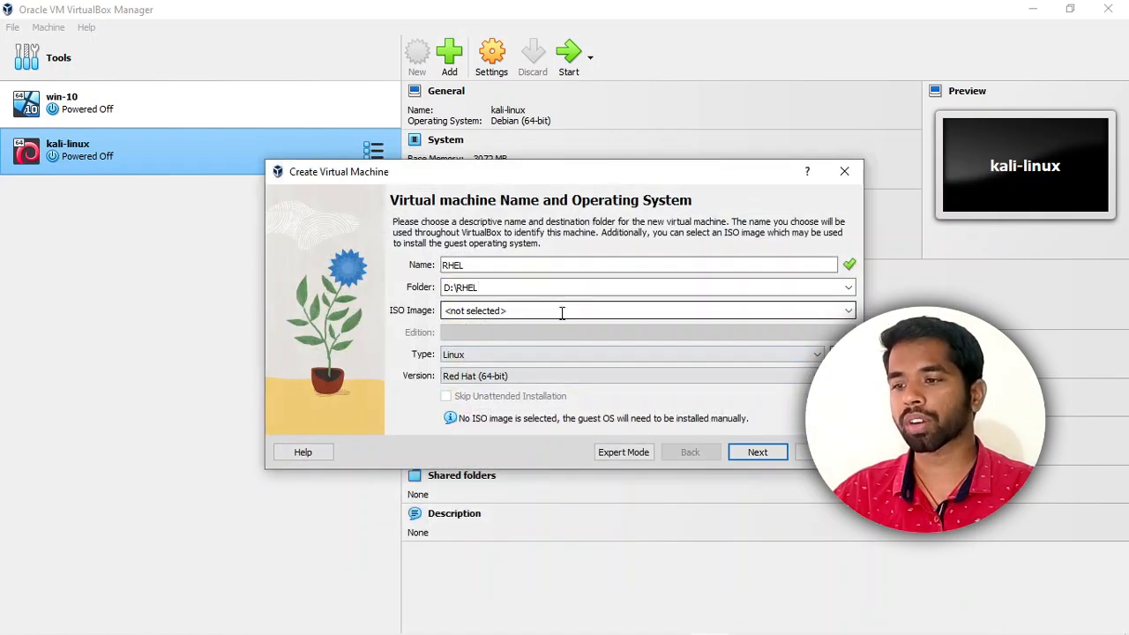
Leave the ISO image empty and continue to the Hardware page.
click(848, 310)
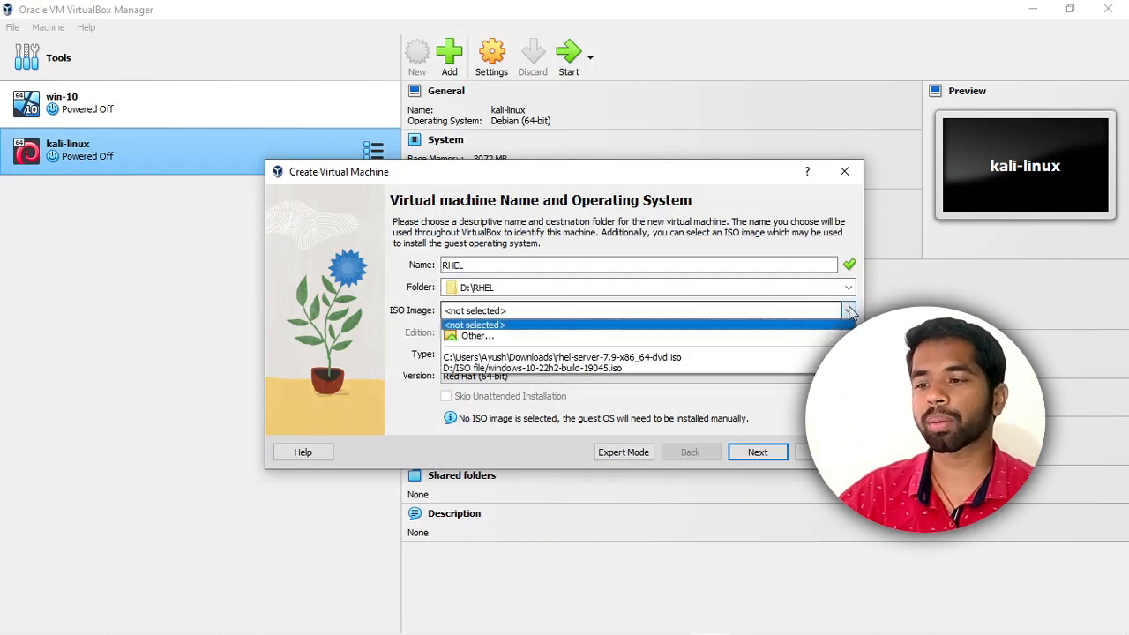
click(408, 403)
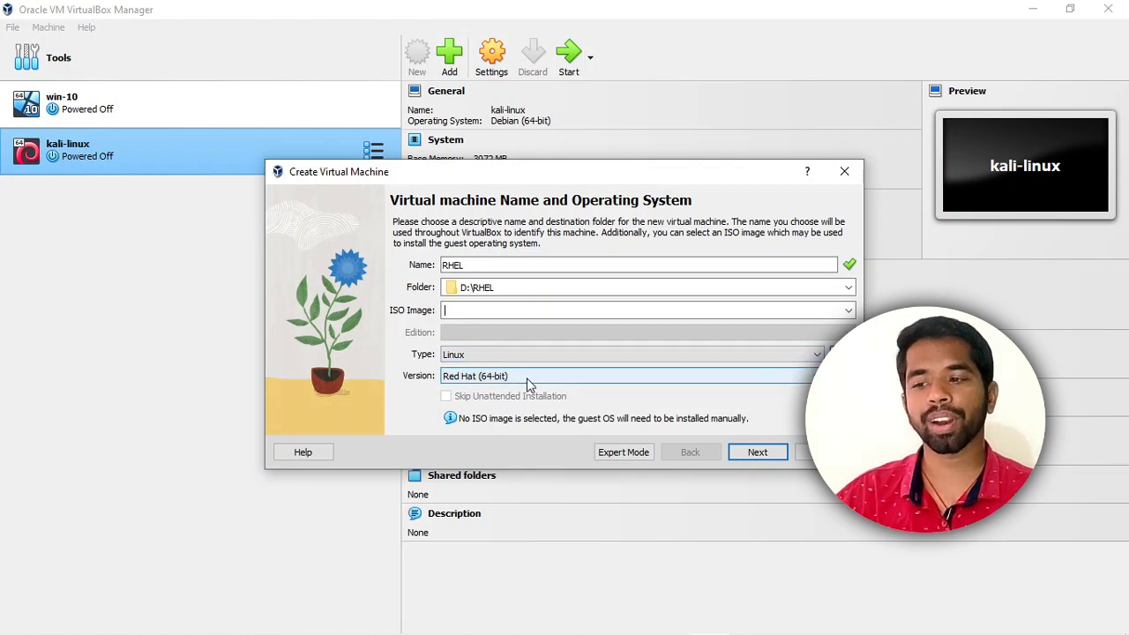
click(756, 453)
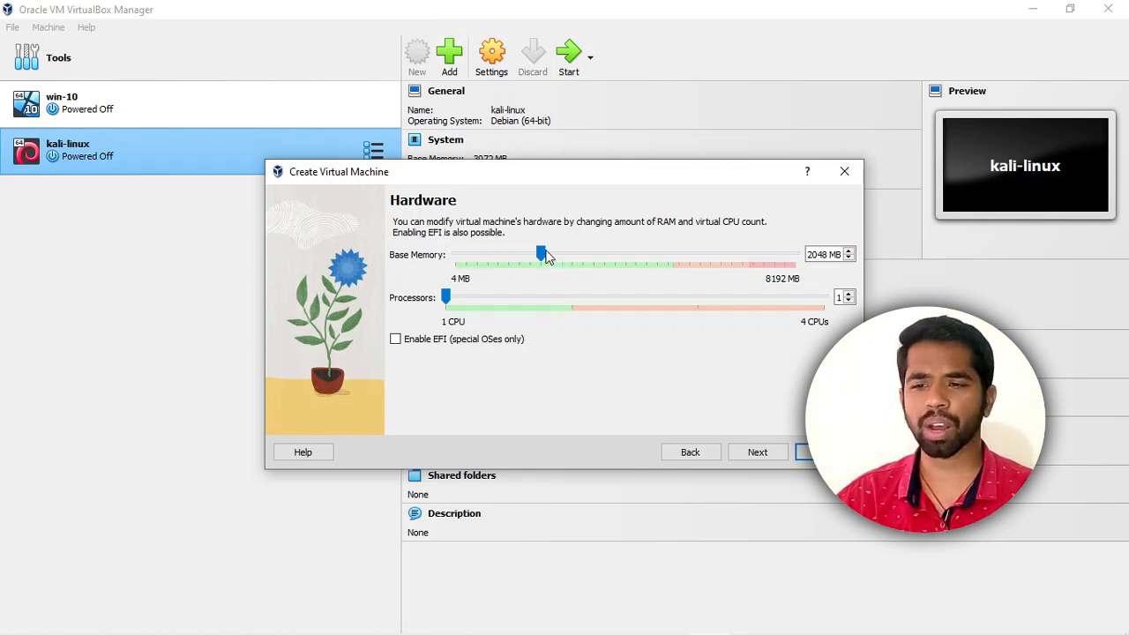
Set base memory to 3211 MB with 1 CPU and move on to the Virtual Hard disk page.
drag(545, 254, 588, 262)
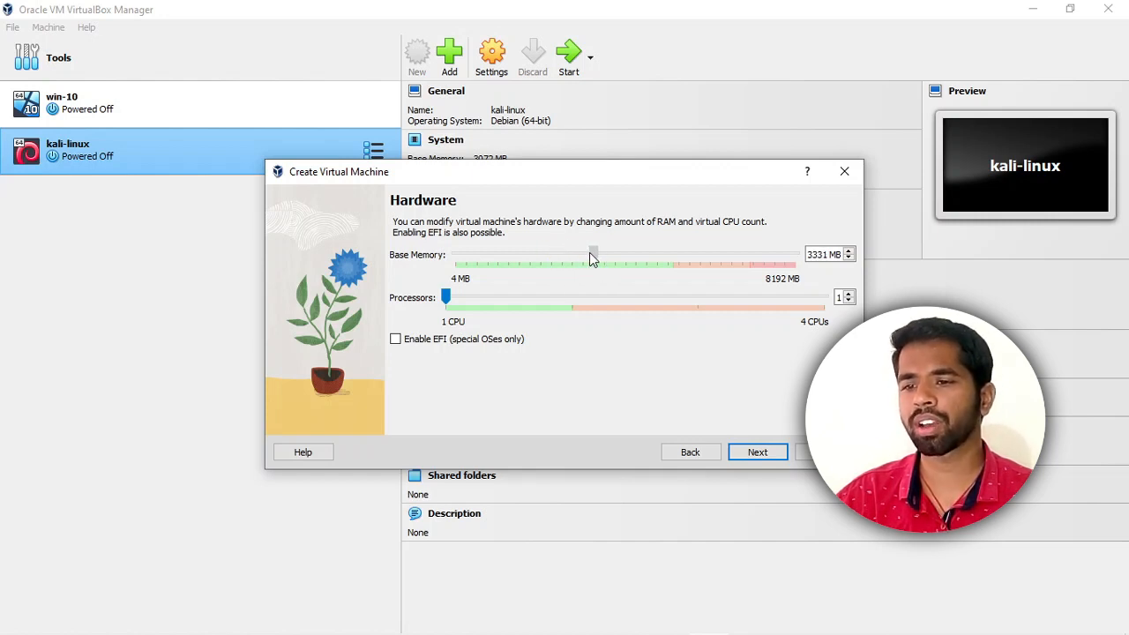
drag(589, 254, 588, 255)
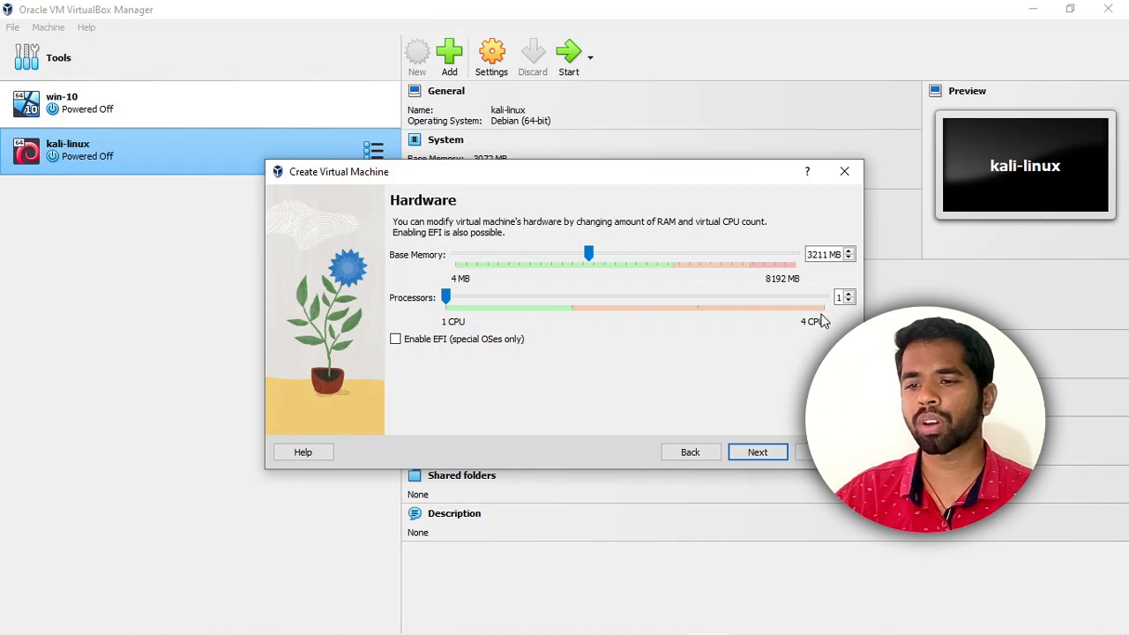
click(848, 294)
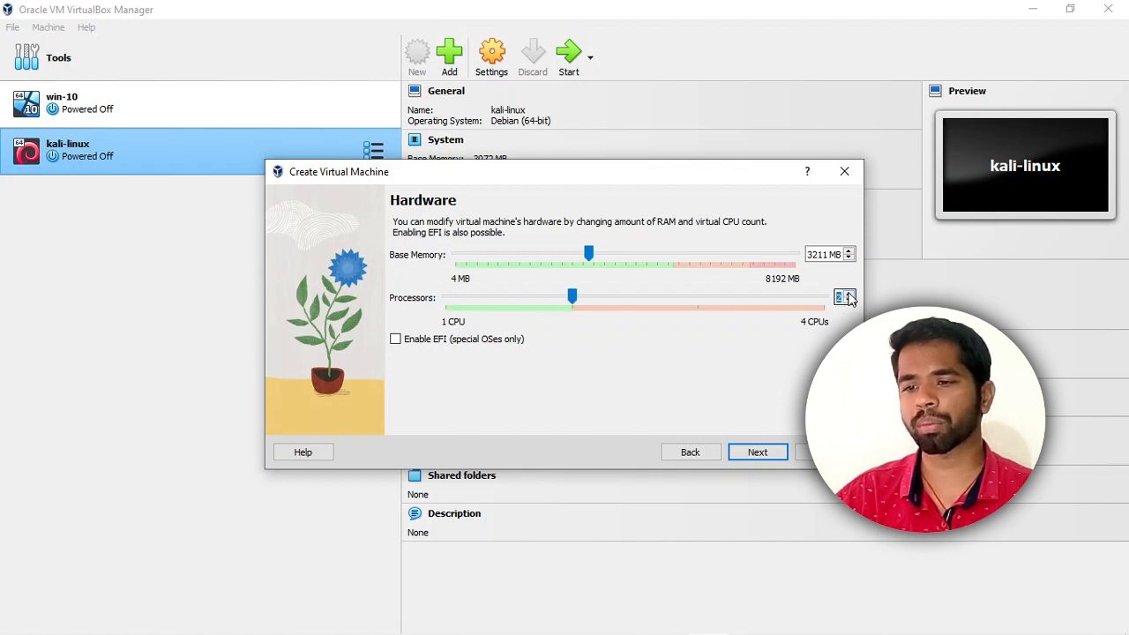
click(848, 294)
click(848, 294)
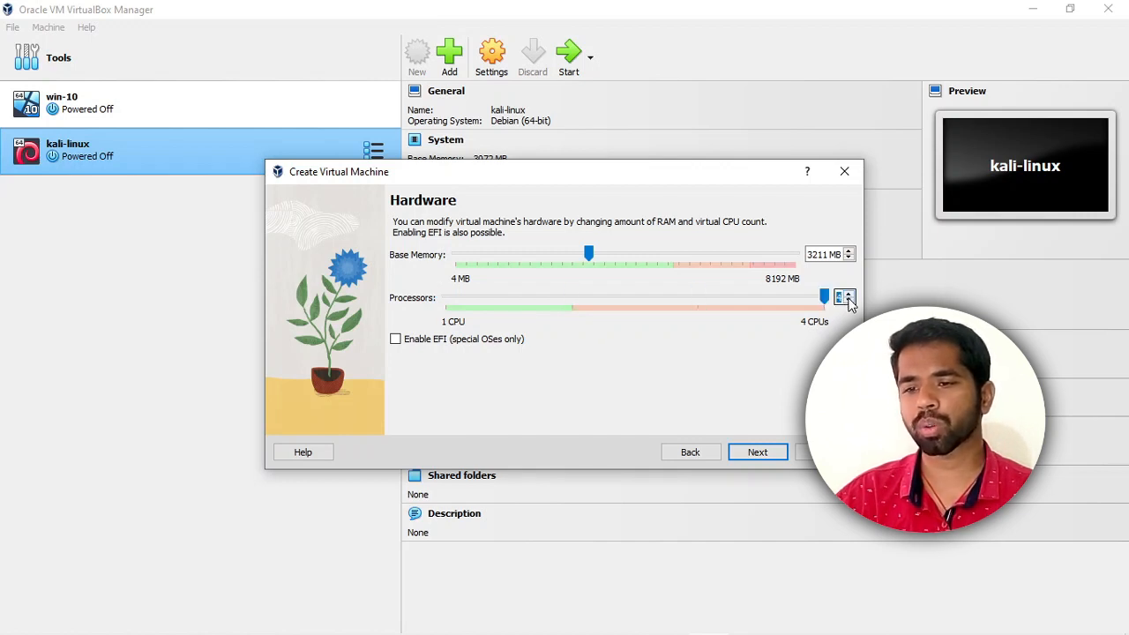
click(848, 301)
click(849, 302)
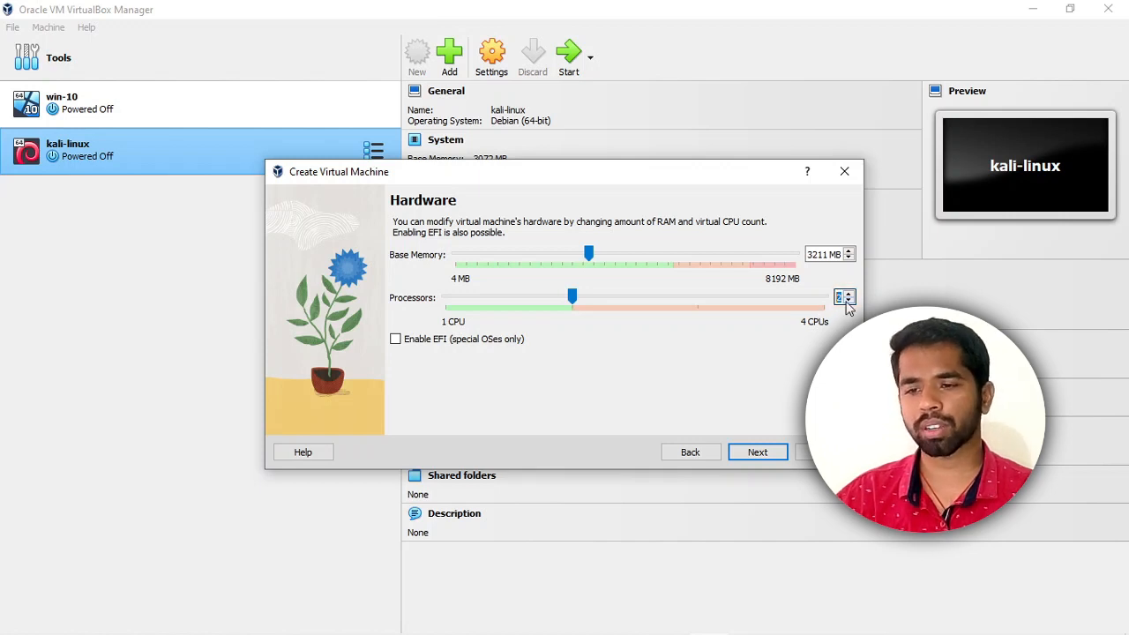
click(848, 302)
click(763, 453)
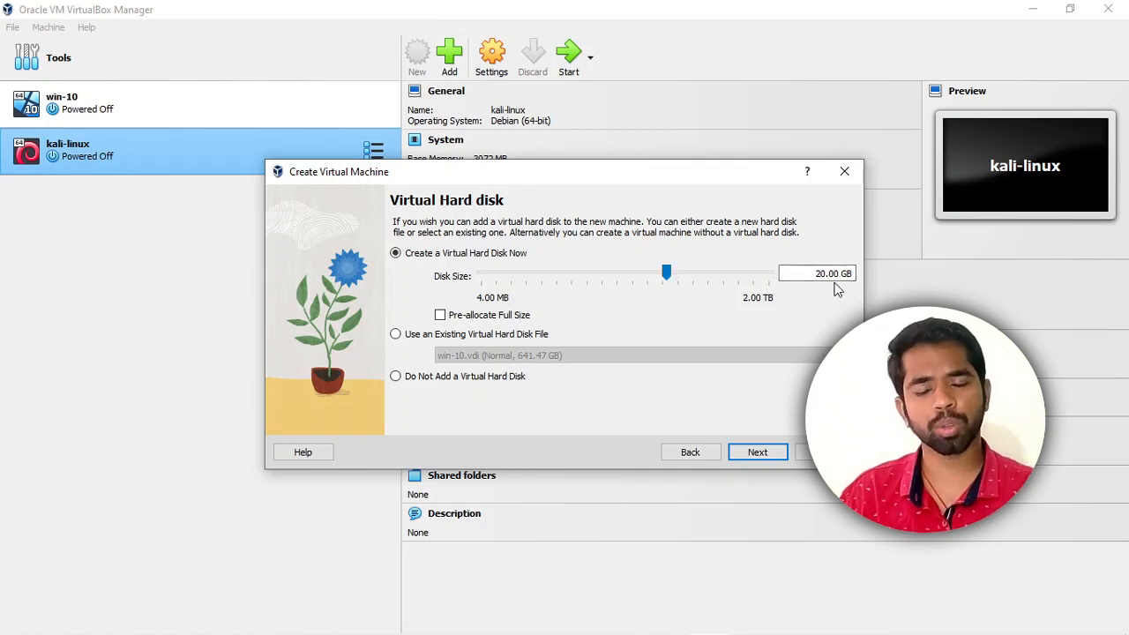
Accept the new 20.00 GB virtual hard disk and finish creating the RHEL machine.
click(759, 454)
click(754, 453)
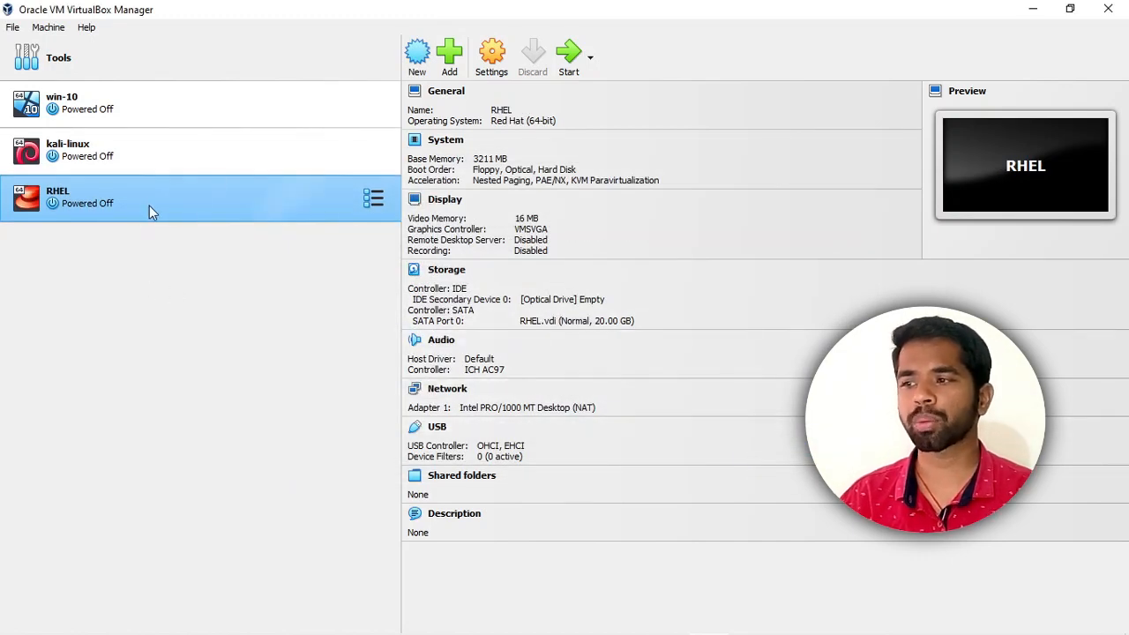
Start the RHEL machine from the rhel-server-7.9-x86_64-dvd.iso image and maximize its window.
click(569, 60)
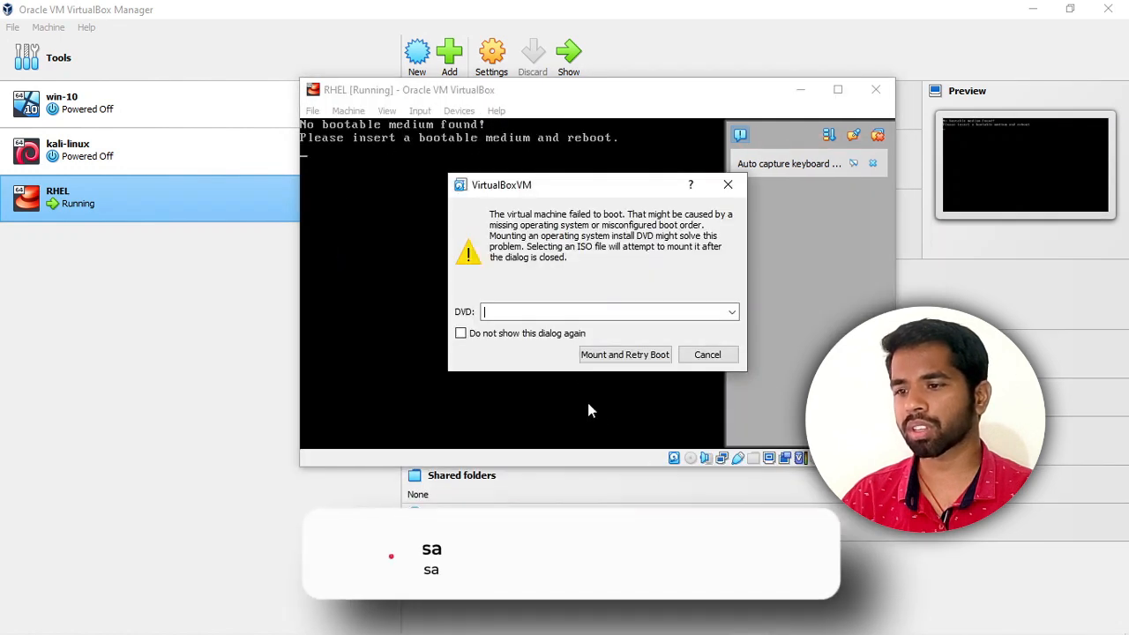
click(732, 312)
click(539, 339)
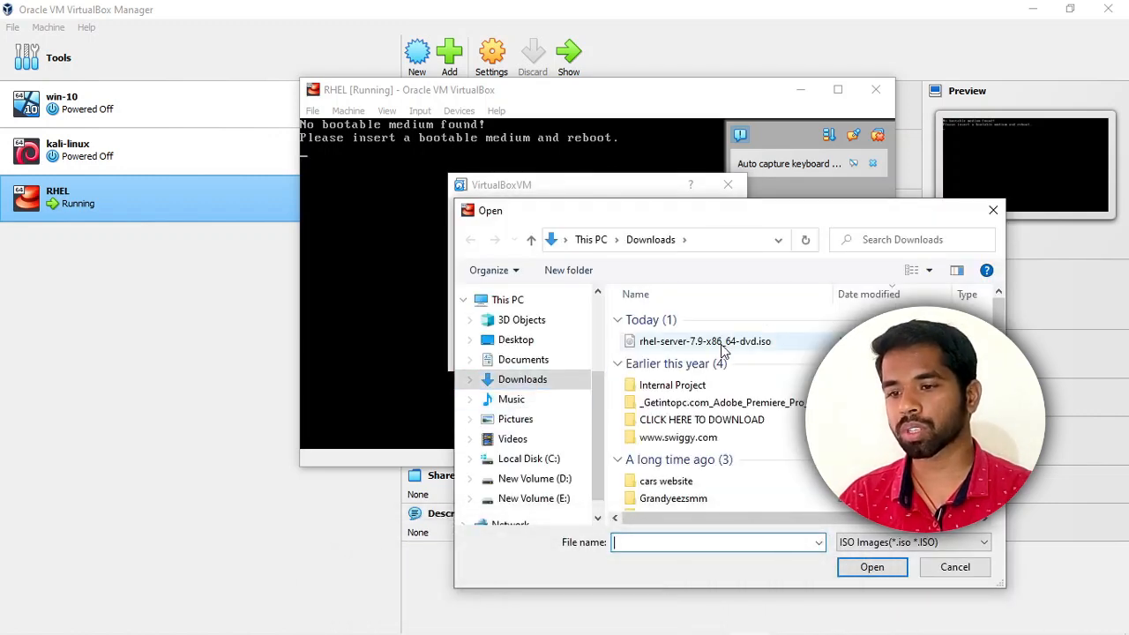
click(721, 345)
click(870, 568)
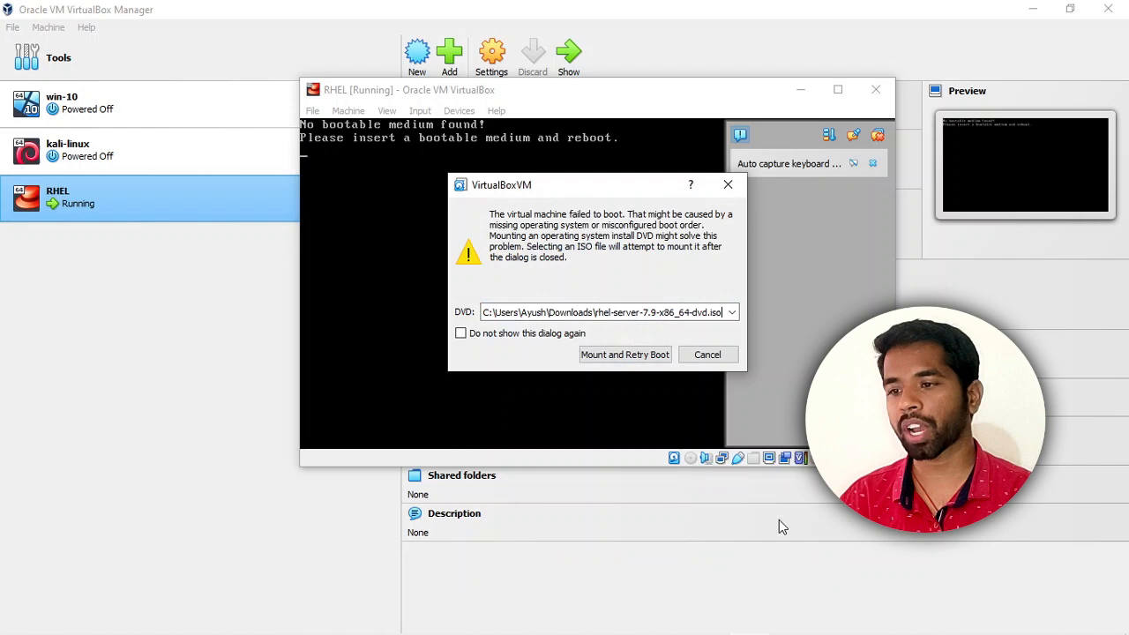
click(617, 356)
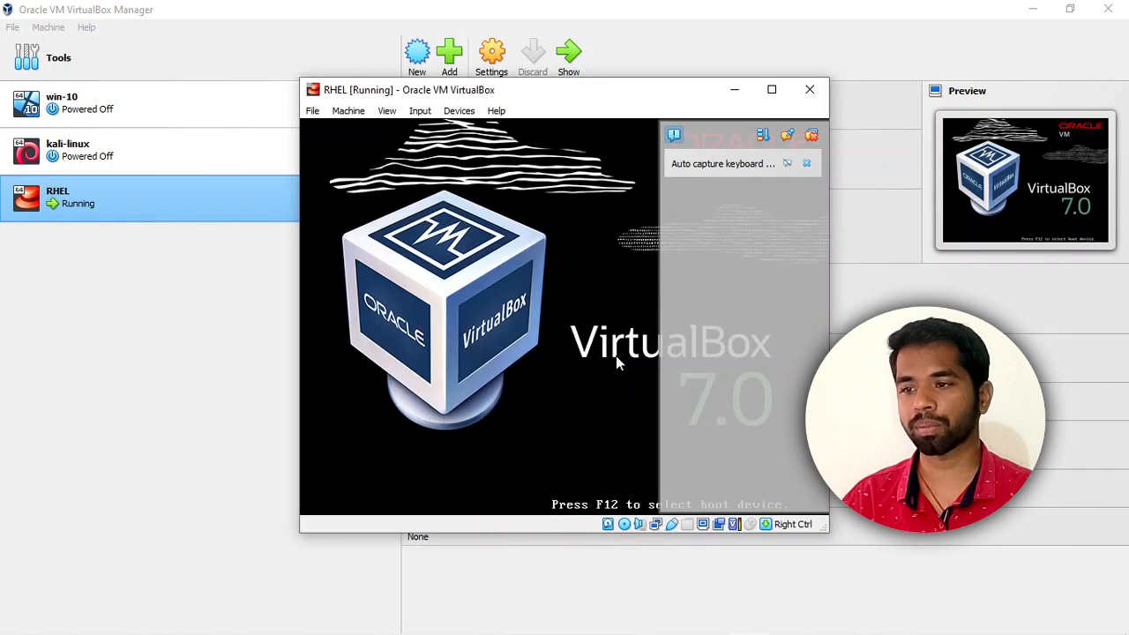
click(769, 92)
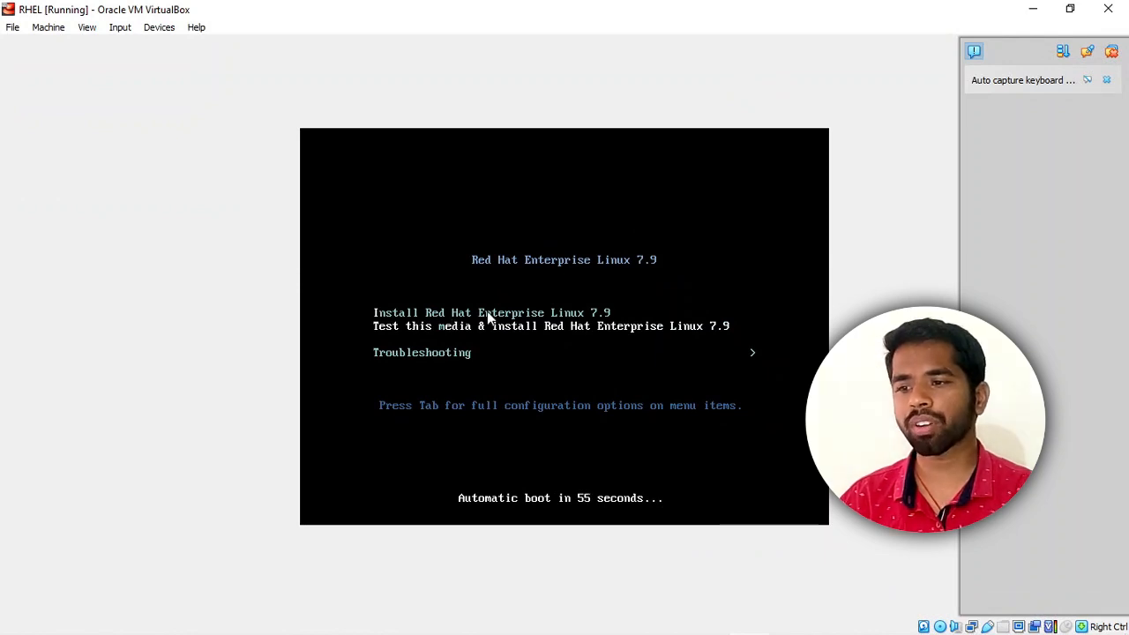
Select Install Red Hat Enterprise Linux 7.9 in the boot menu and launch it.
key(Up)
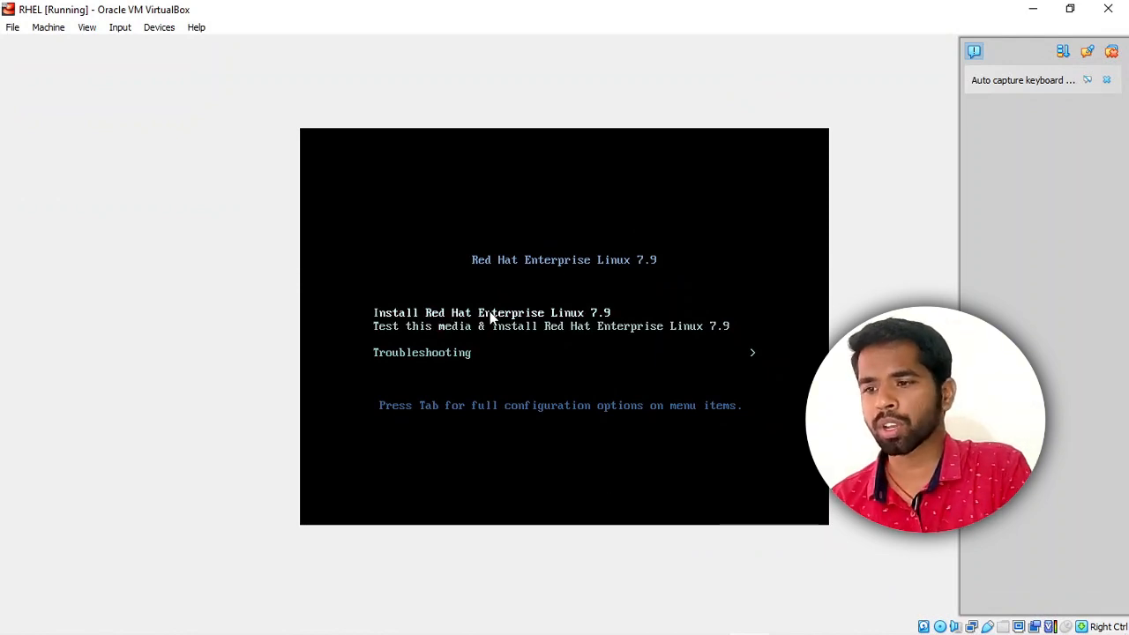
key(Down)
key(Up)
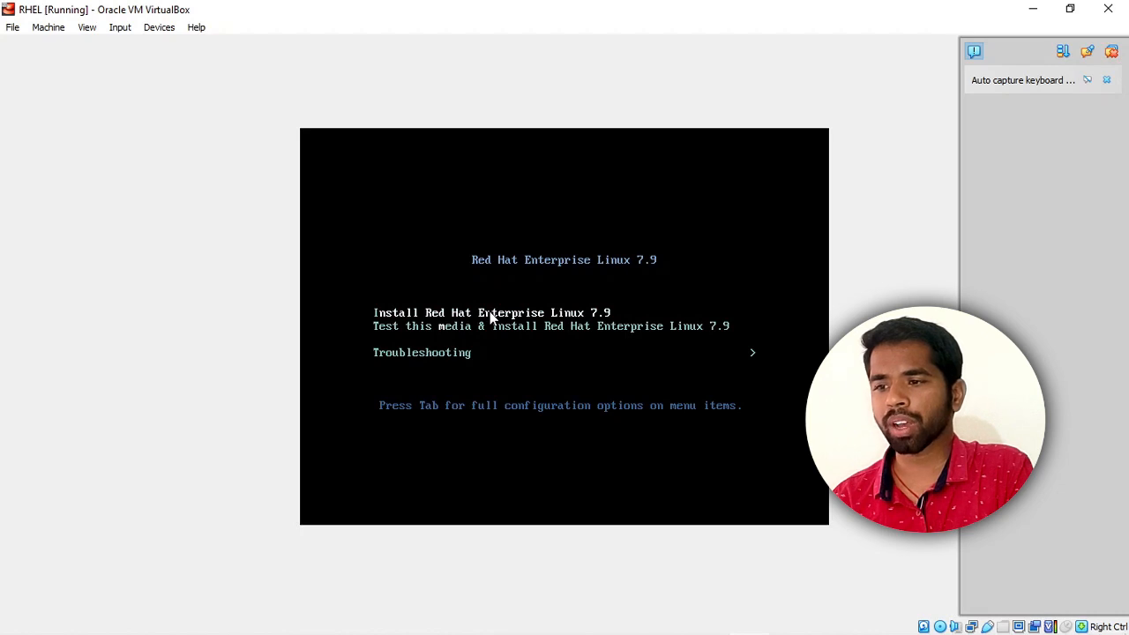
key(Return)
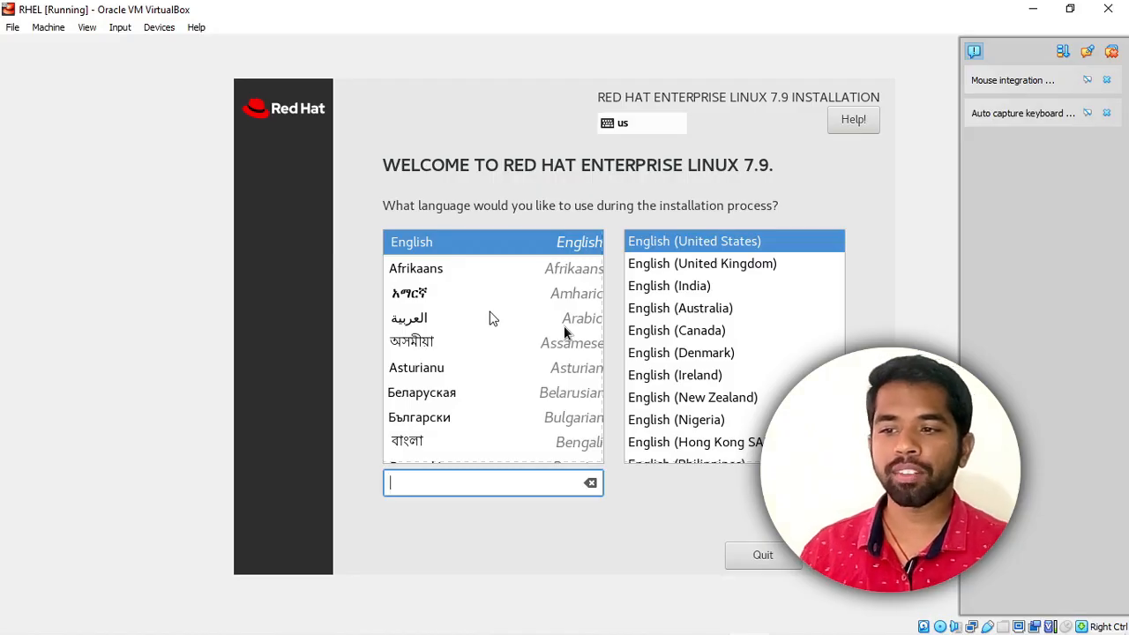
Let the VM capture mouse and keyboard, then choose English (India) as the installation language.
click(565, 332)
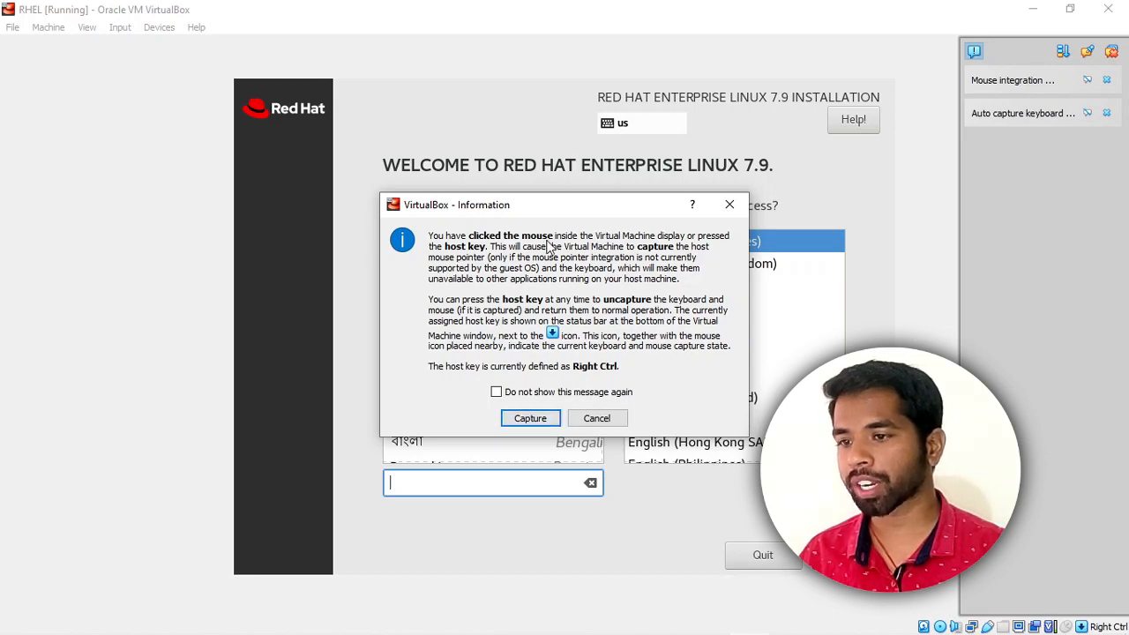
click(532, 420)
click(651, 287)
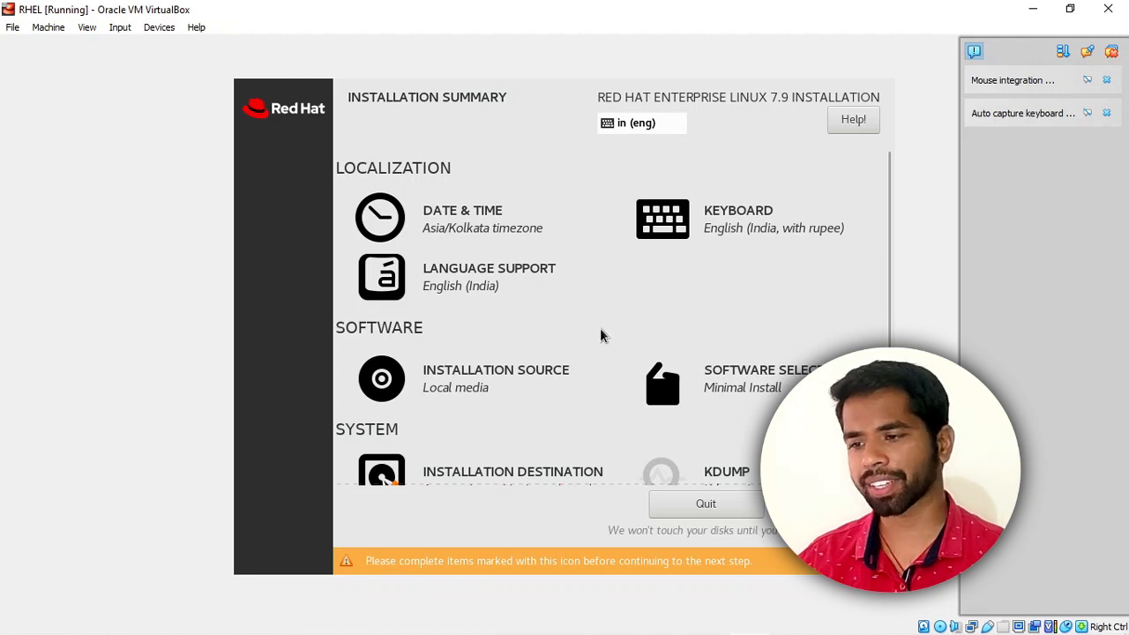
Confirm the installation source and choose Server with GUI as the base environment.
click(499, 386)
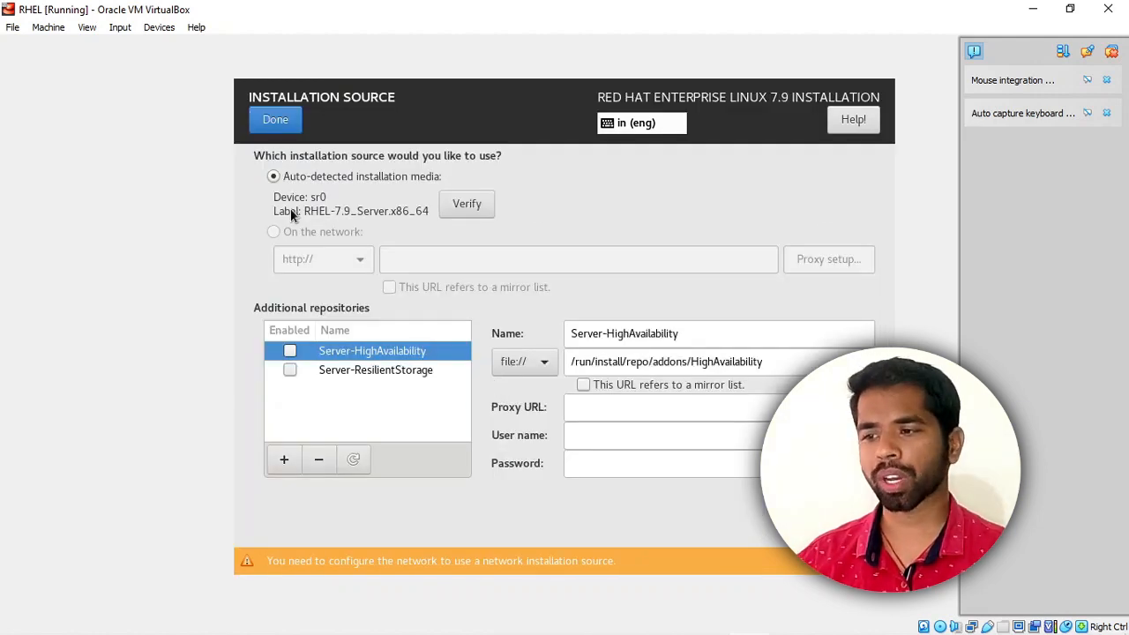
click(276, 120)
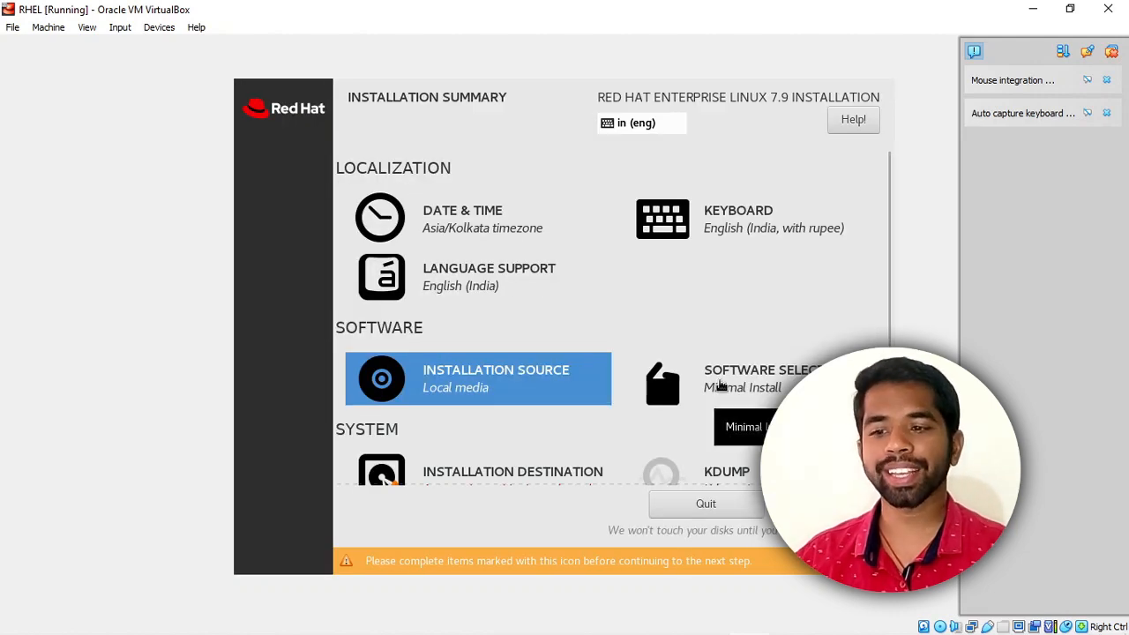
click(719, 385)
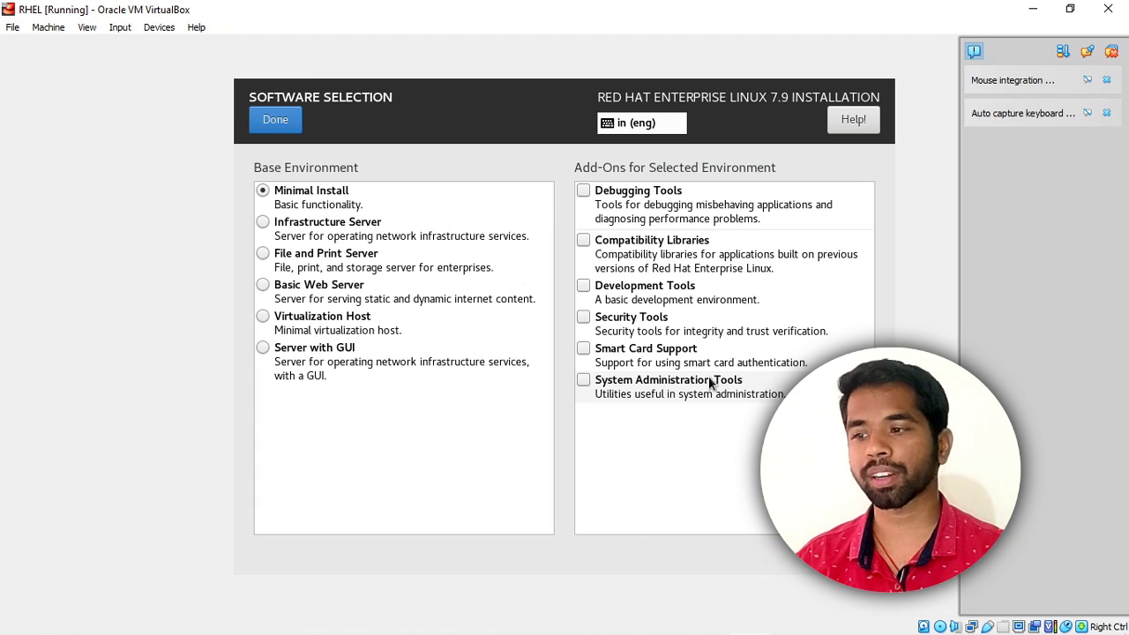
click(268, 348)
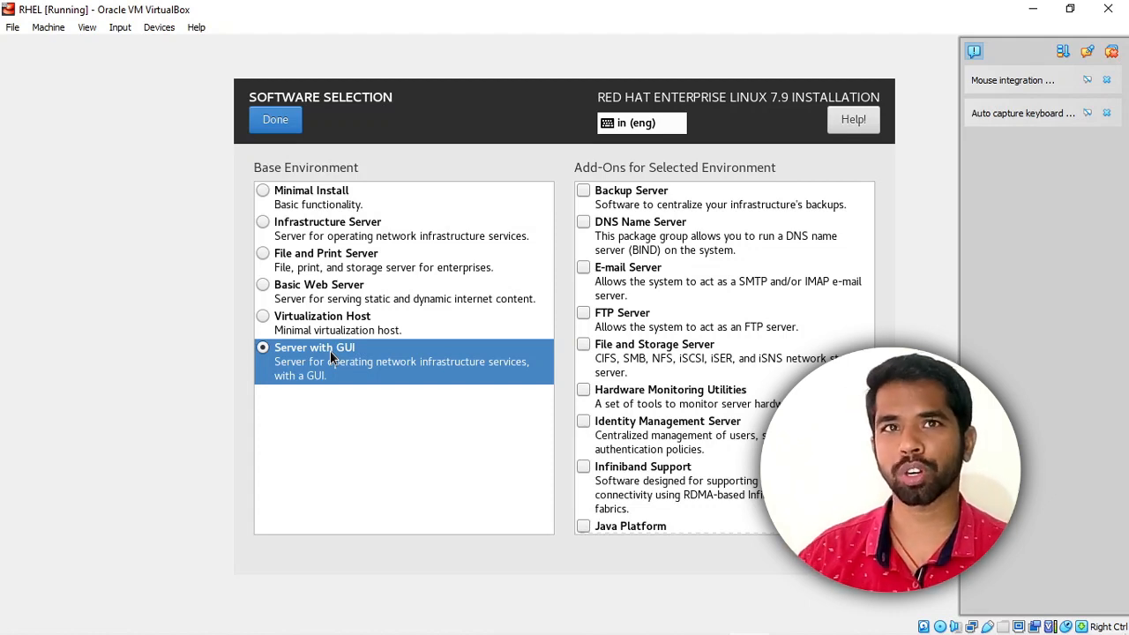
click(261, 119)
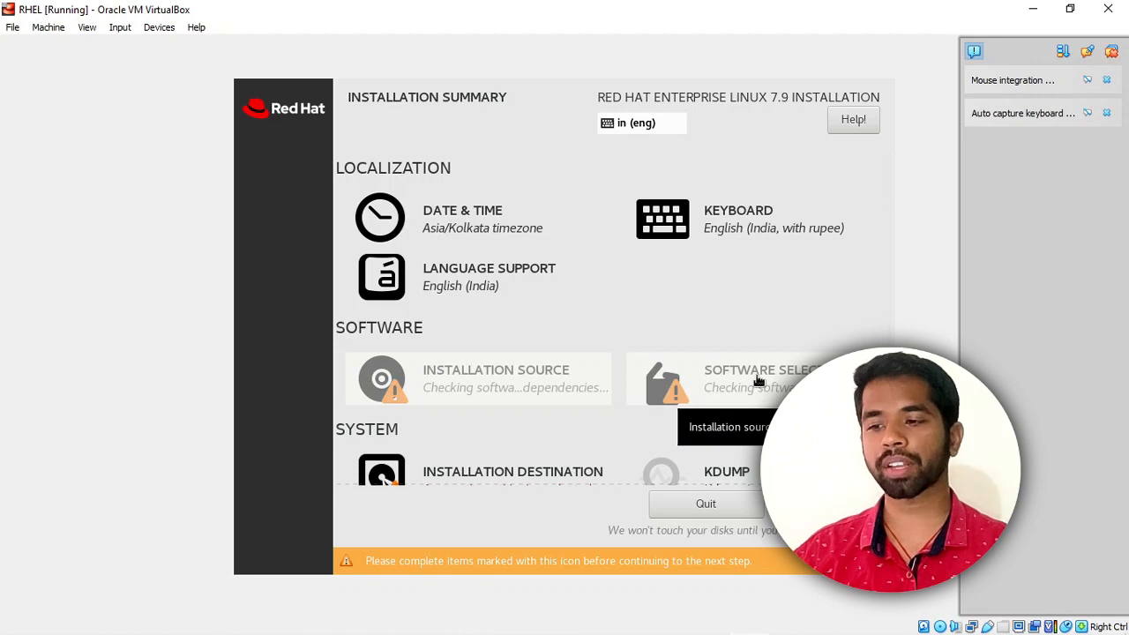
scroll(759, 379, down, 2)
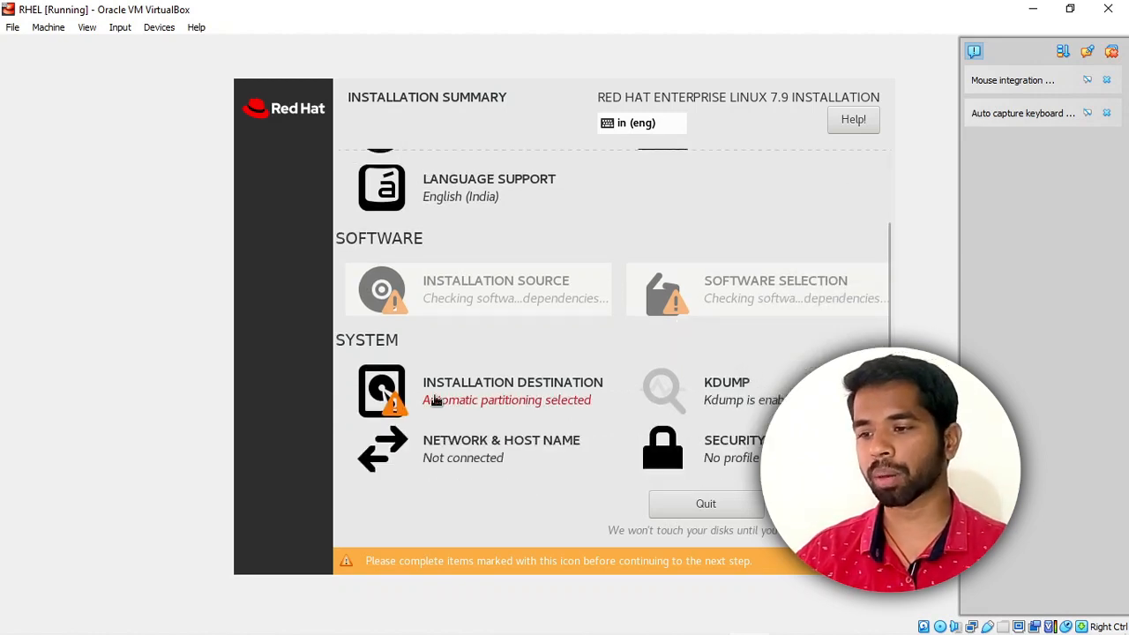
Open Installation Destination to keep automatic partitioning on the virtual disk.
click(515, 402)
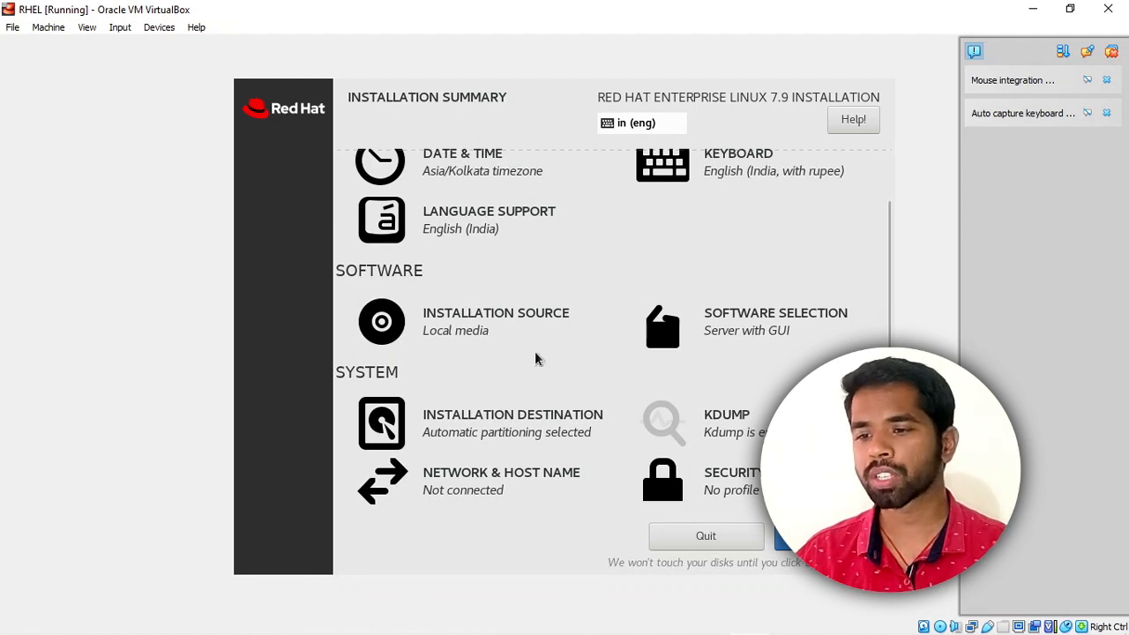
Accept the Network & Host Name and Security Policy defaults, then begin the RHEL installation.
scroll(466, 323, up, 1)
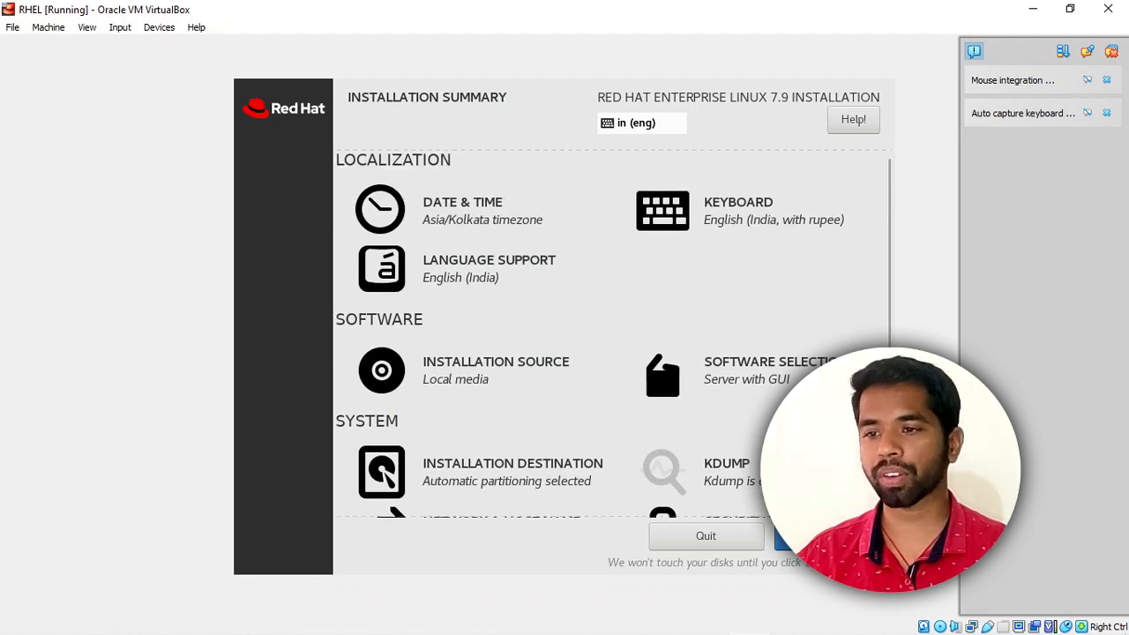
scroll(690, 469, down, 1)
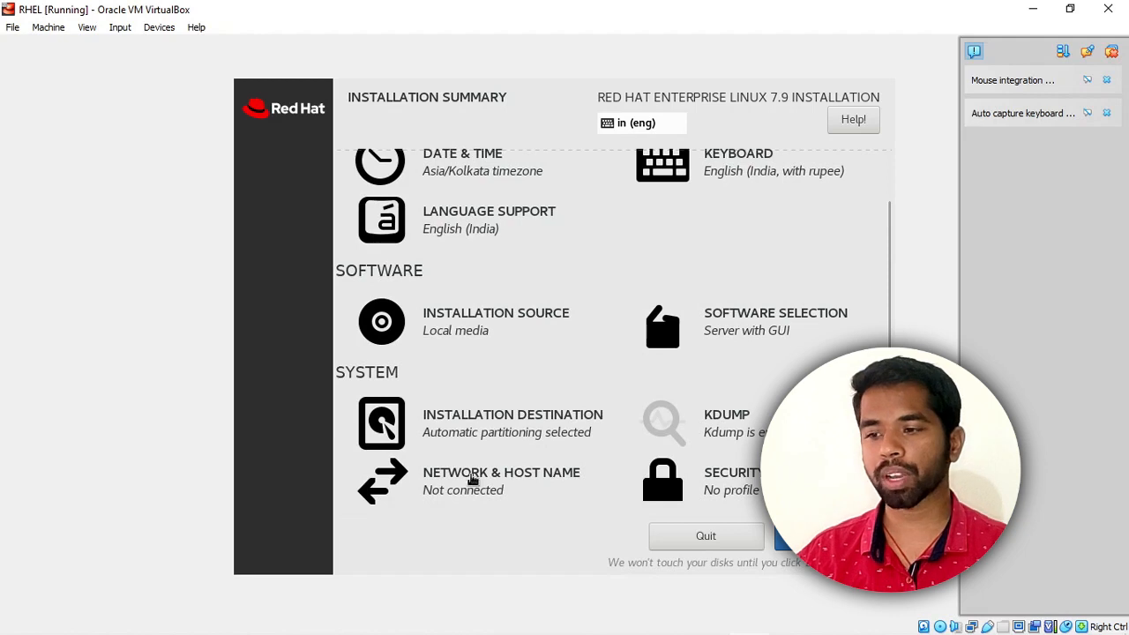
click(445, 476)
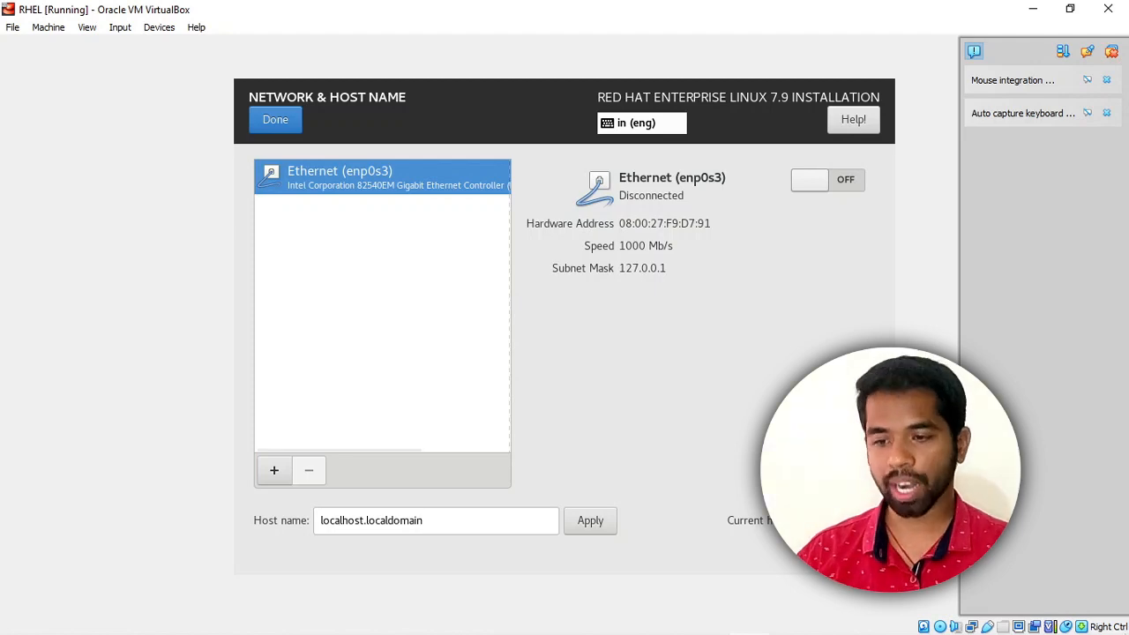
click(256, 117)
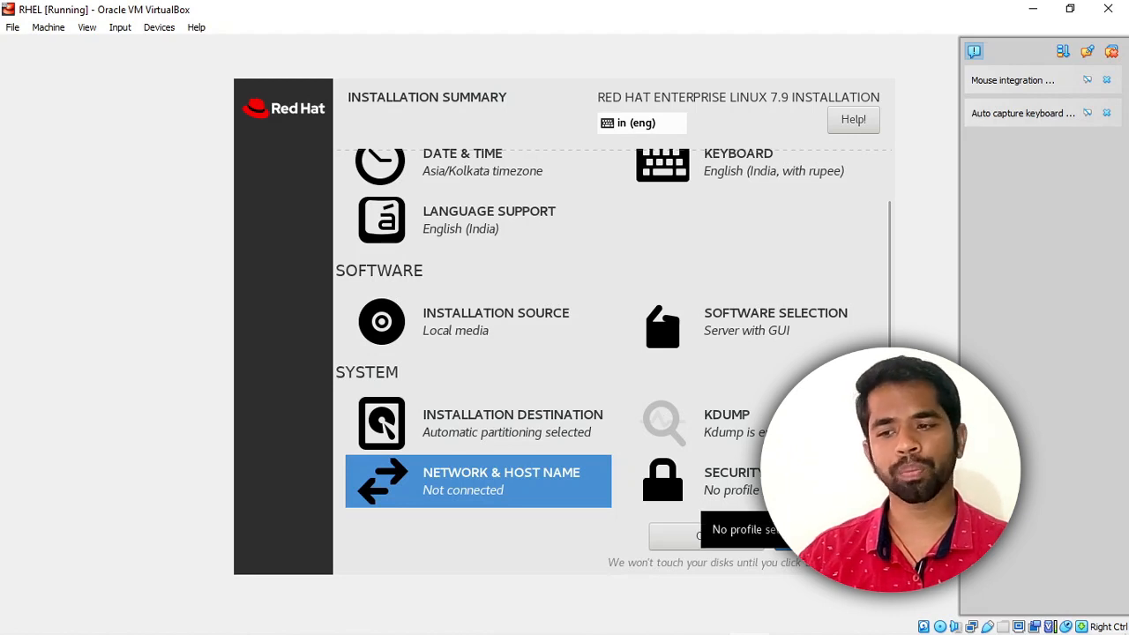
click(714, 481)
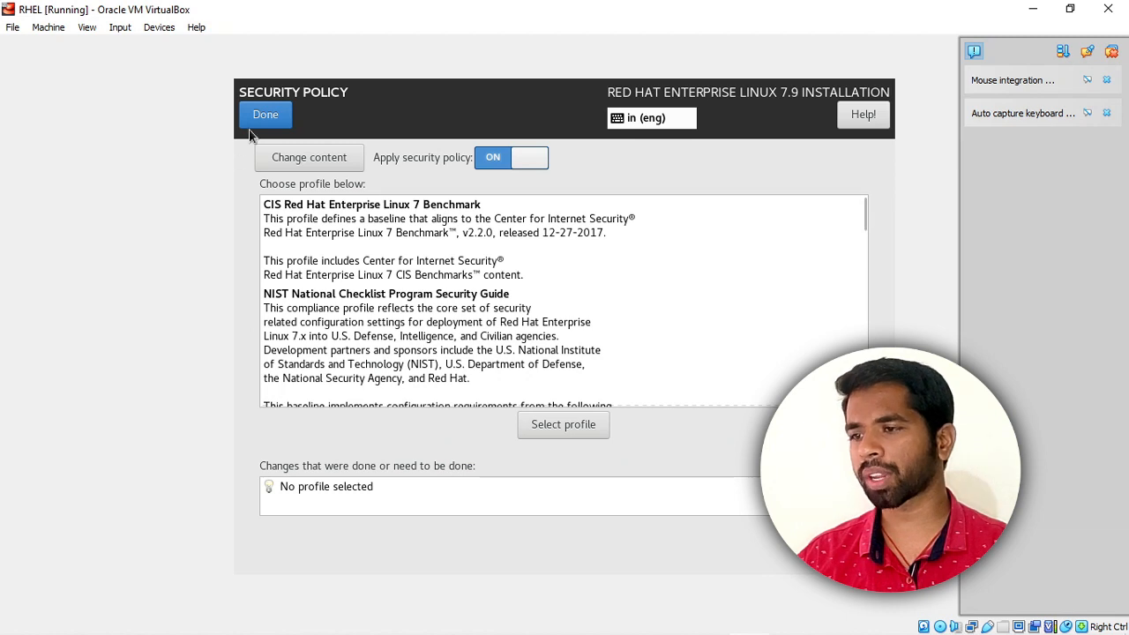
click(252, 120)
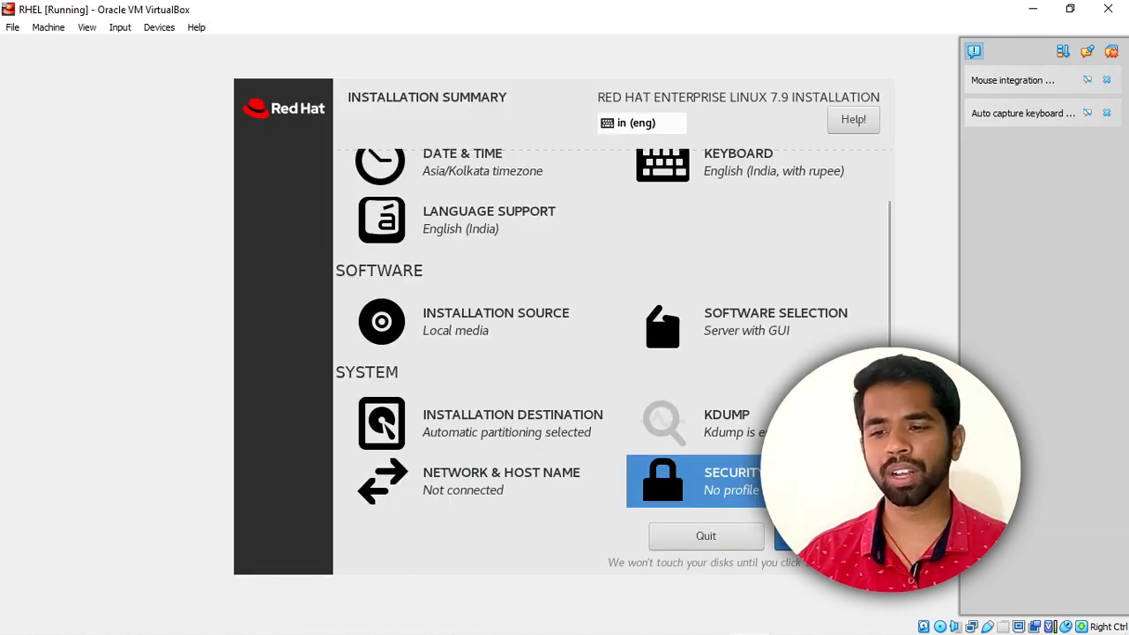
click(829, 535)
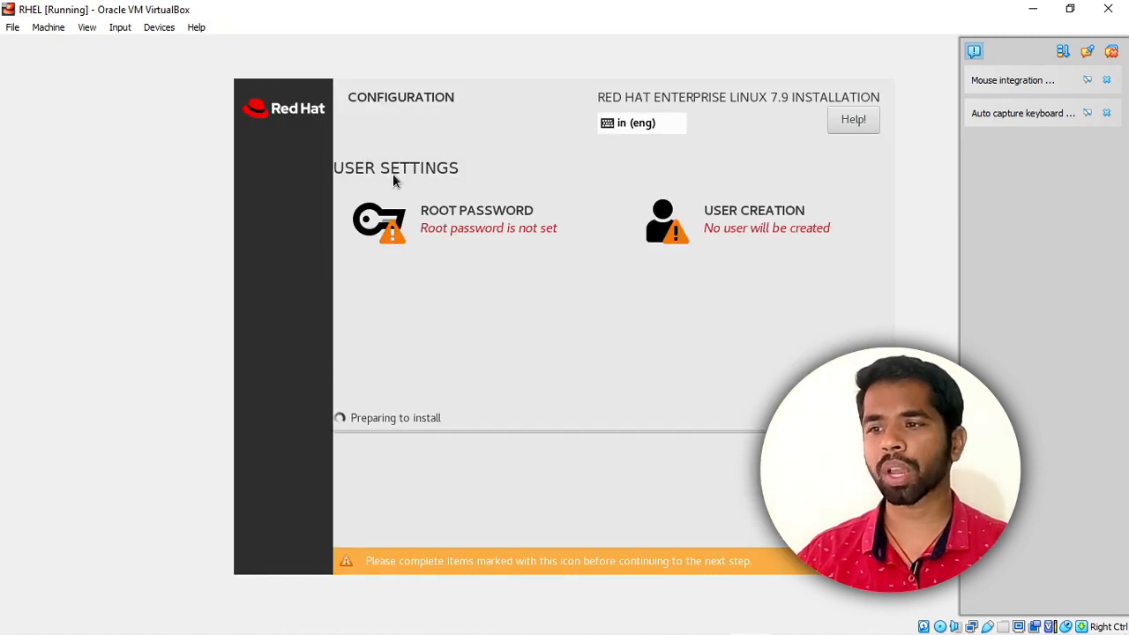
Enter the root password and repeat it in the Confirm field.
click(496, 228)
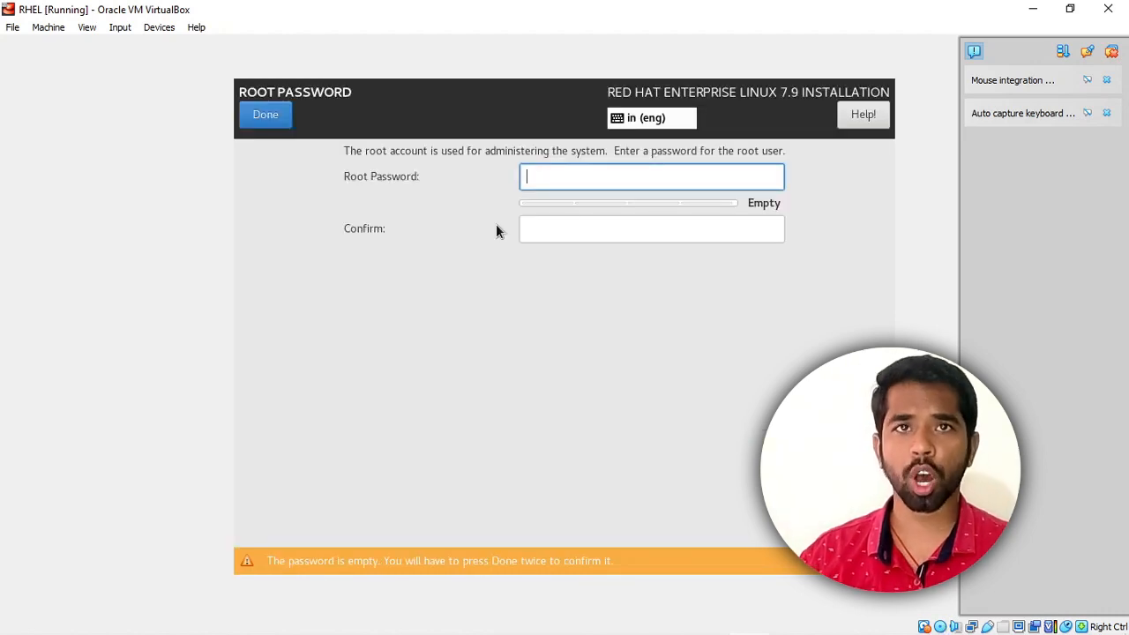
text(redh)
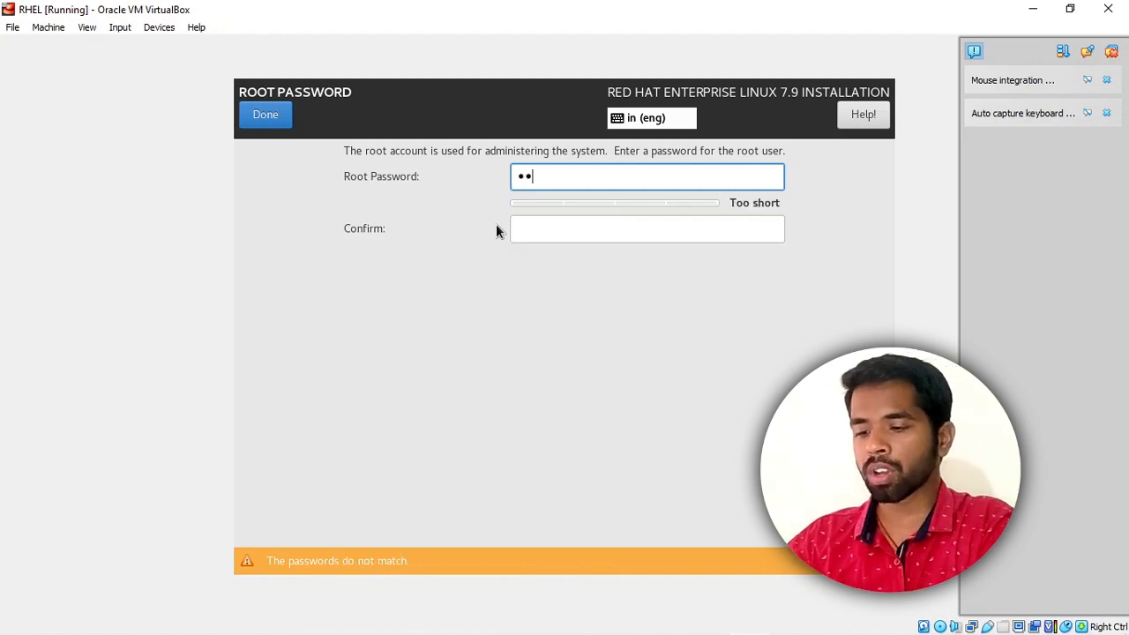
text(at1)
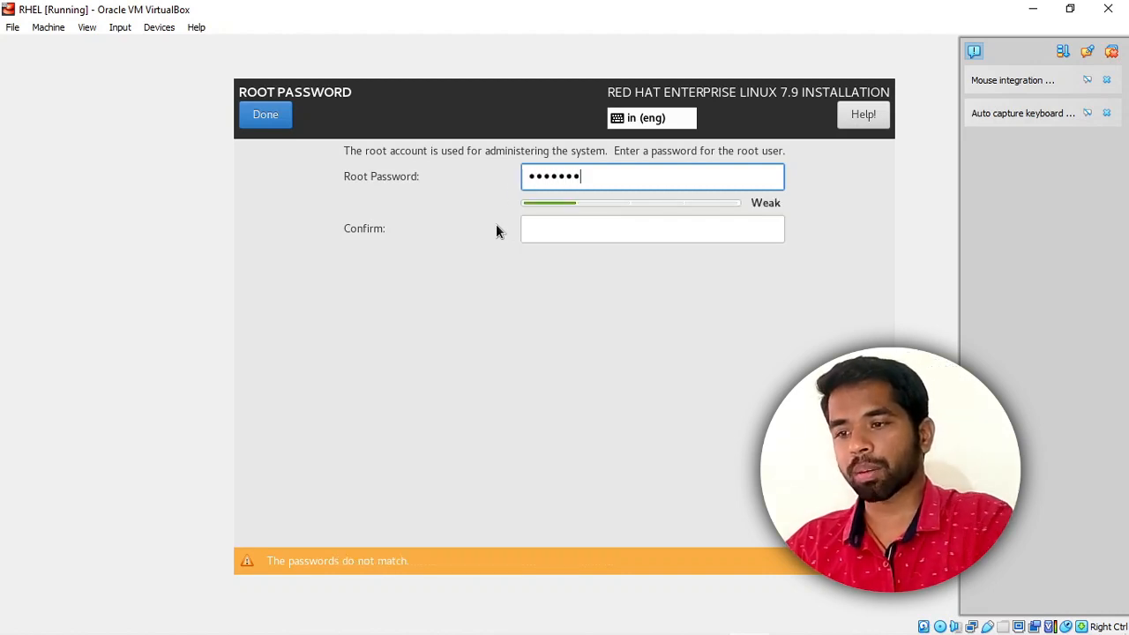
key(Tab)
text(redha)
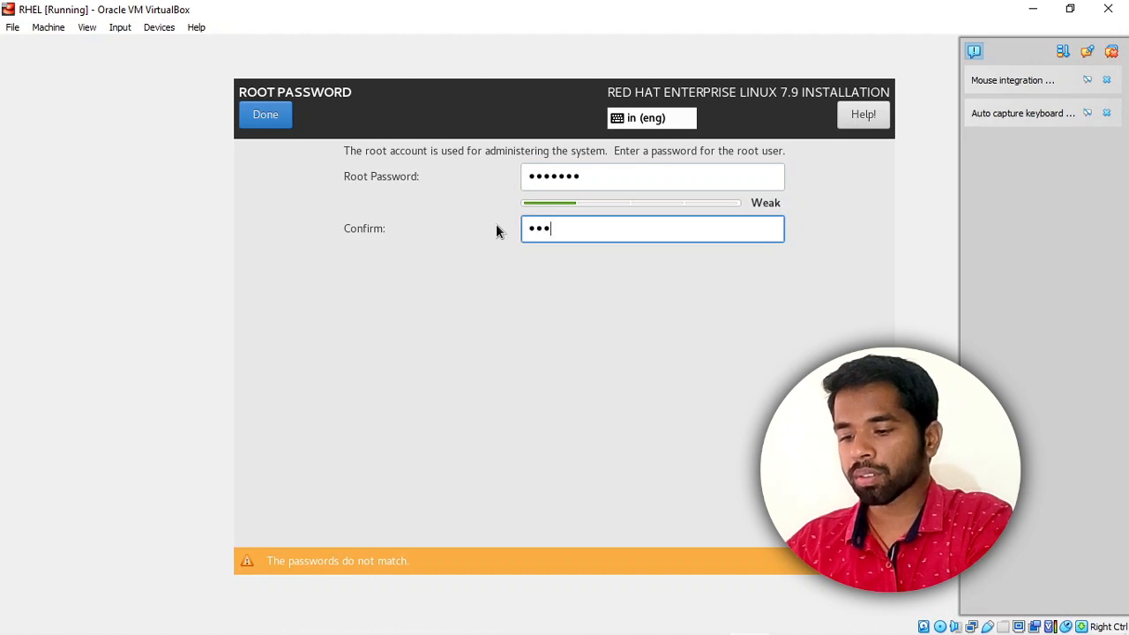
text(t1)
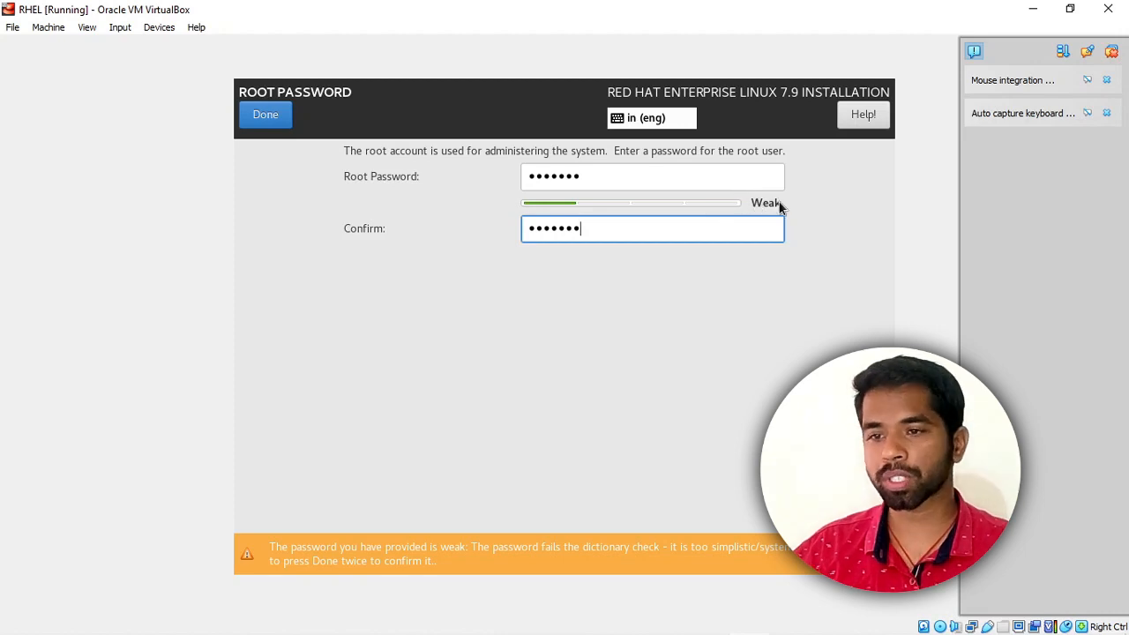
Accept the weak root password, let the installation complete, and reboot the VM.
click(269, 114)
click(269, 115)
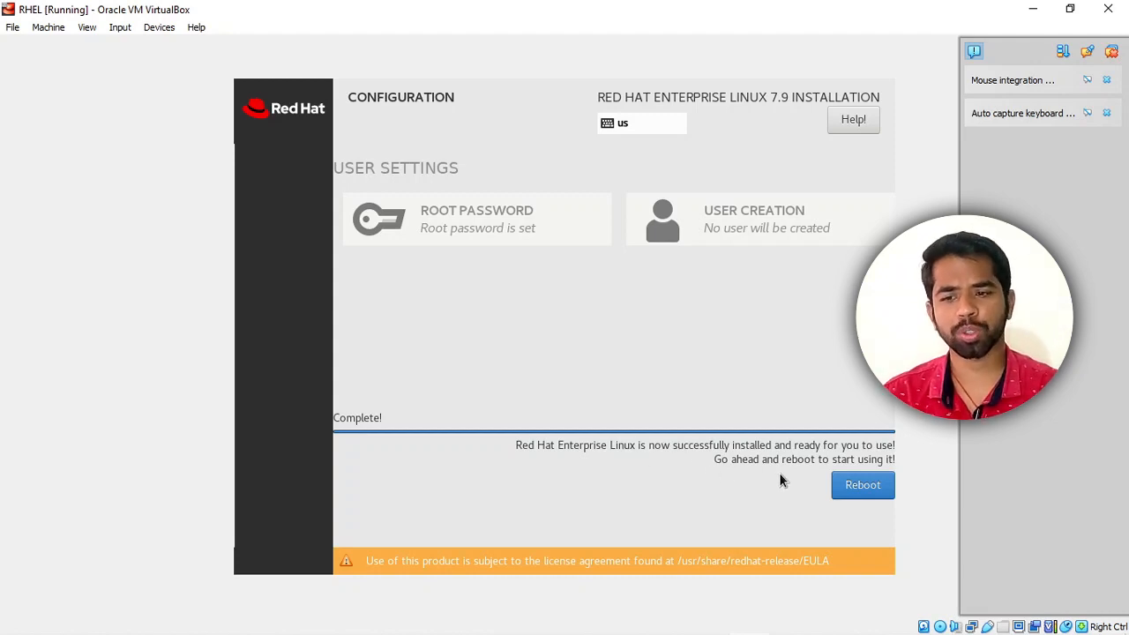
click(844, 488)
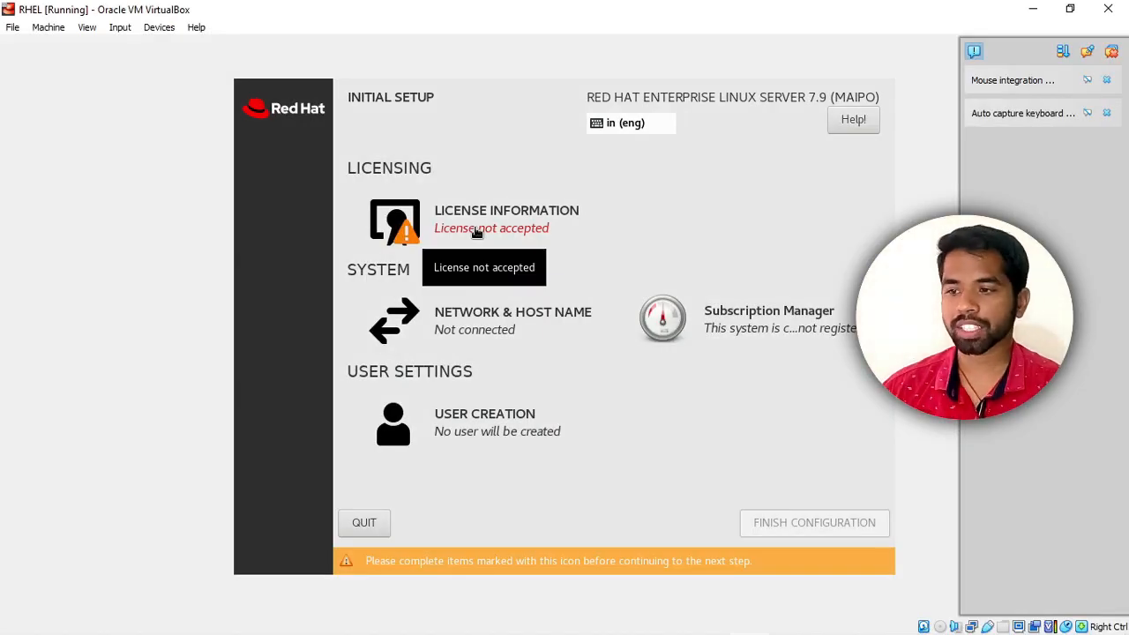
Accept the RHEL license agreement and finish the initial configuration.
click(477, 231)
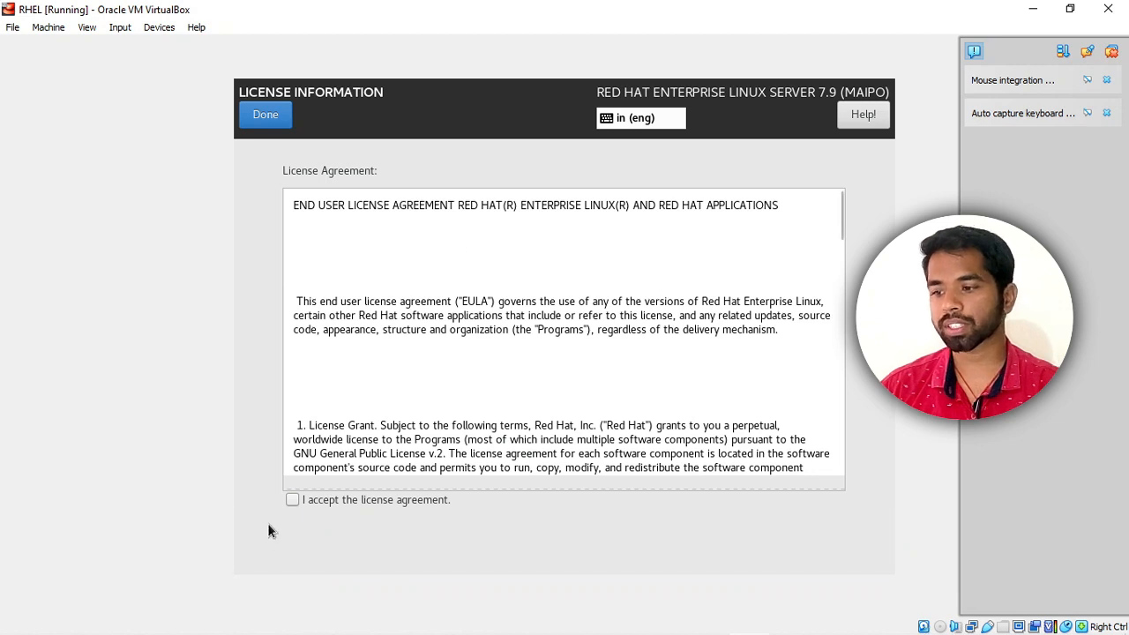
click(291, 500)
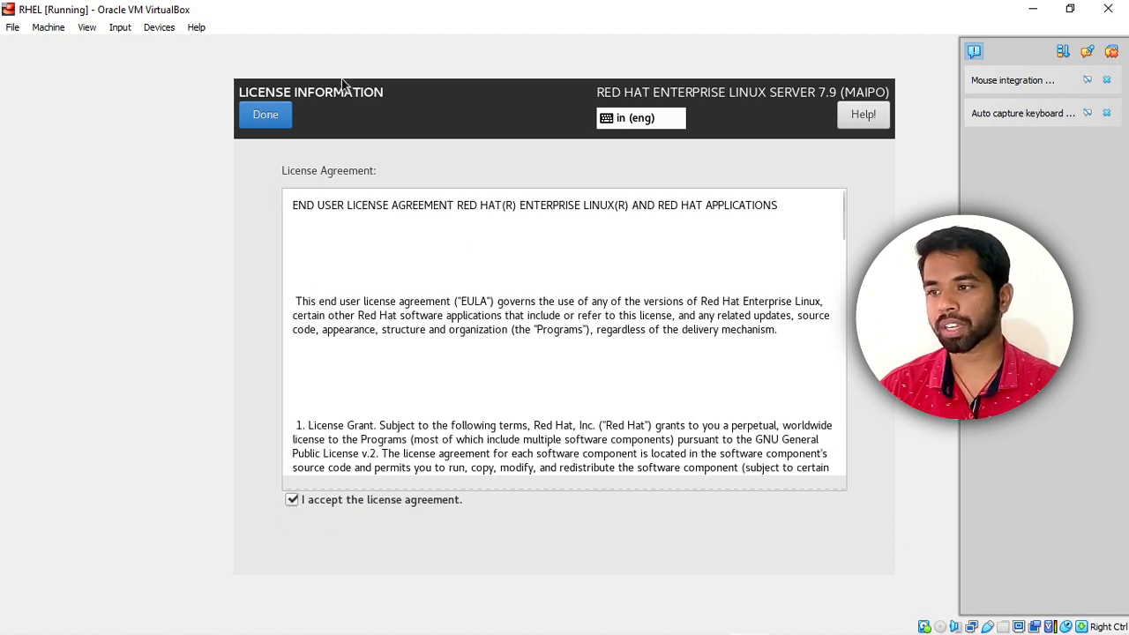
click(256, 121)
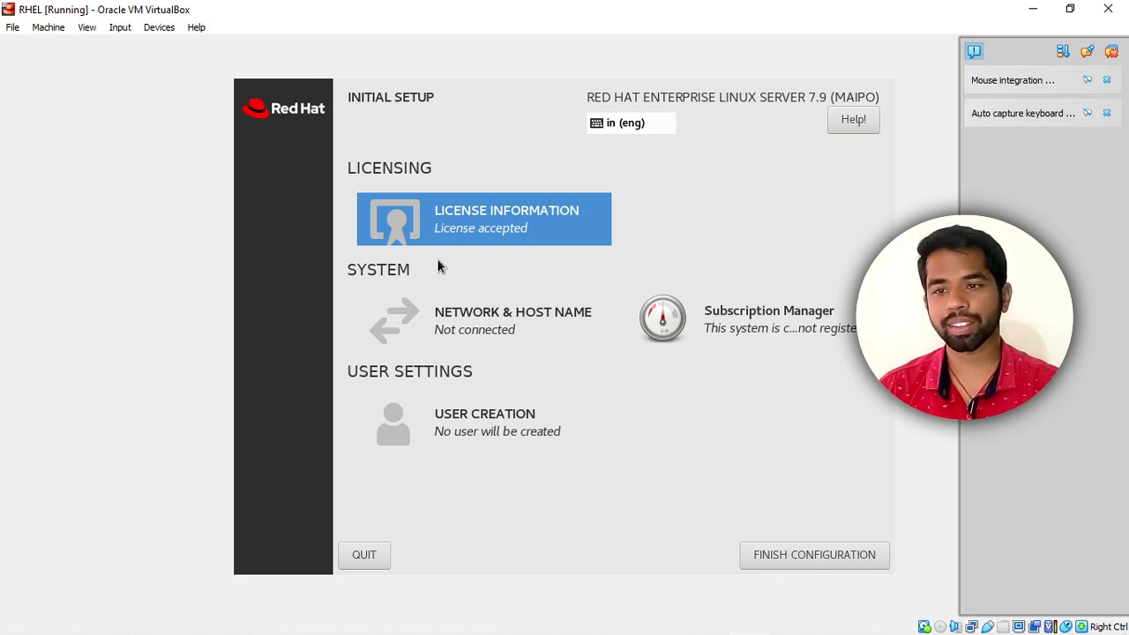
click(811, 552)
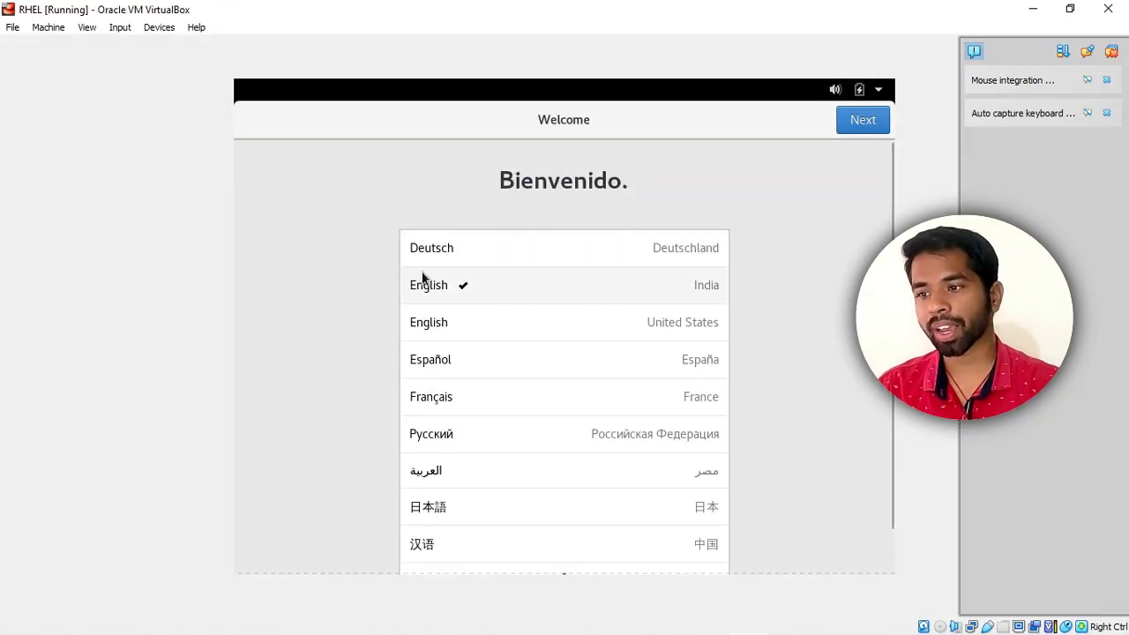
Keep the English language, English (India, with rupee) layout and Location Services on.
click(854, 119)
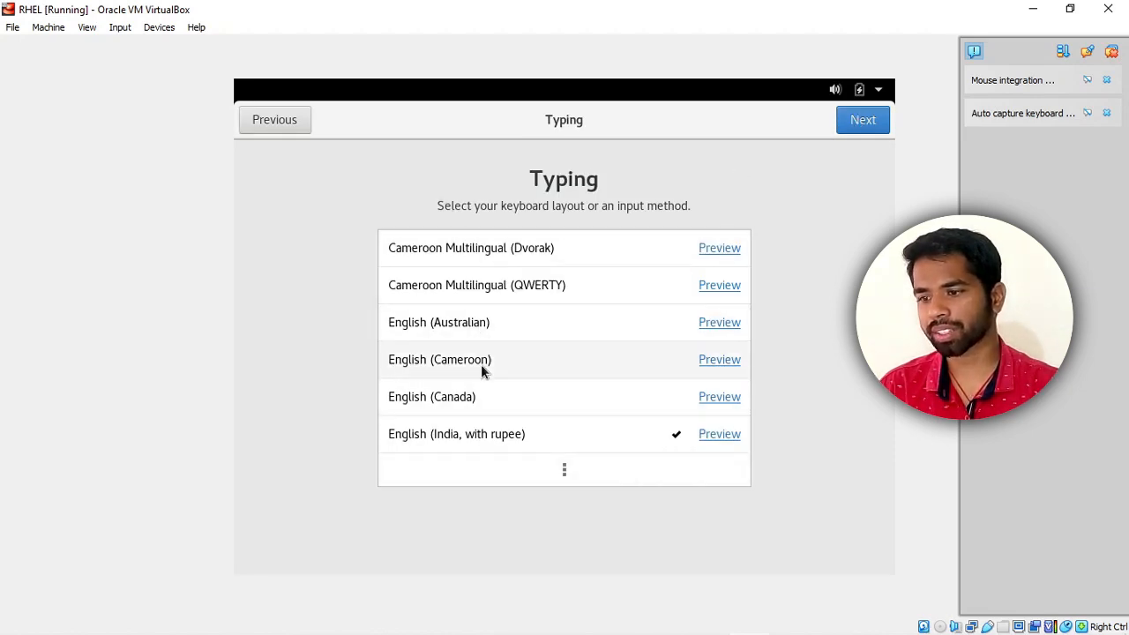
click(875, 128)
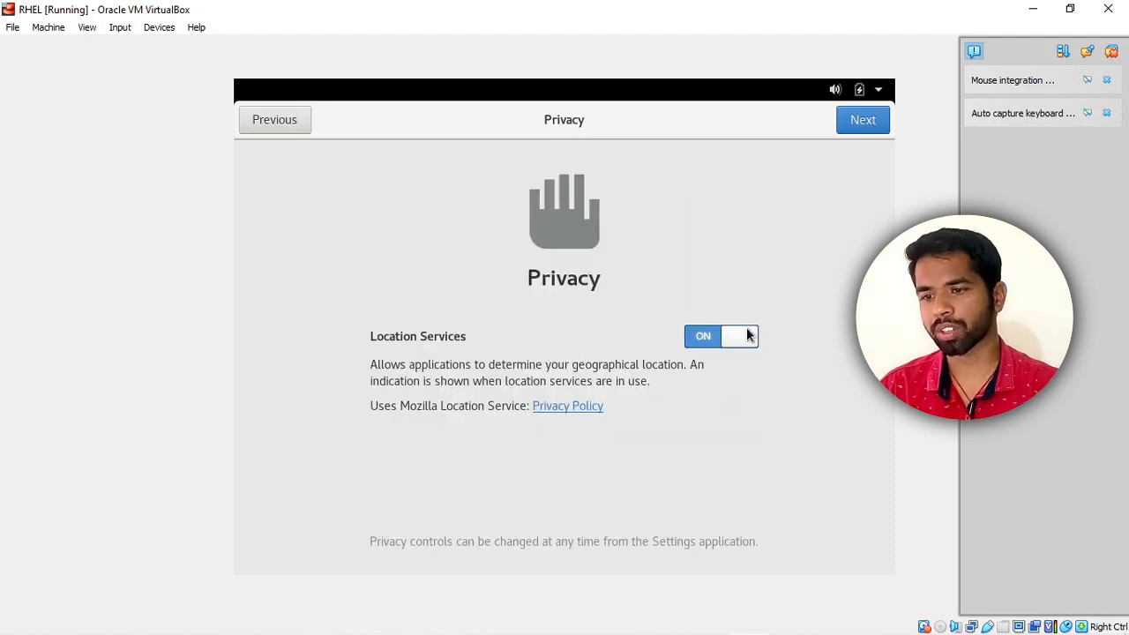
click(859, 125)
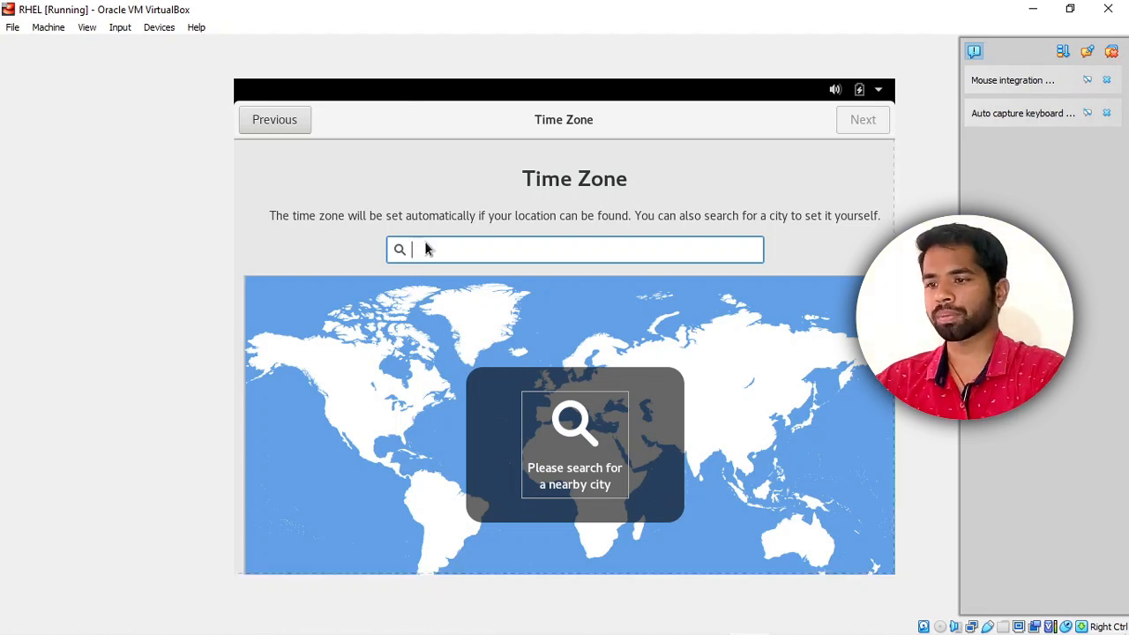
Set the time zone to Kolkata, India and skip online accounts.
text(kol)
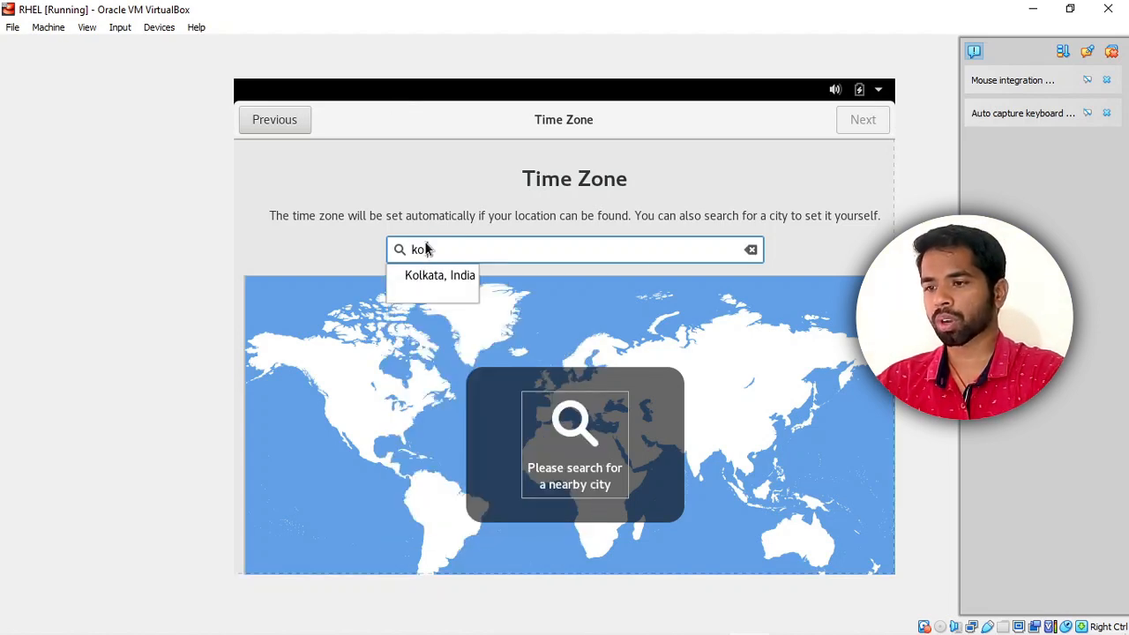
click(426, 276)
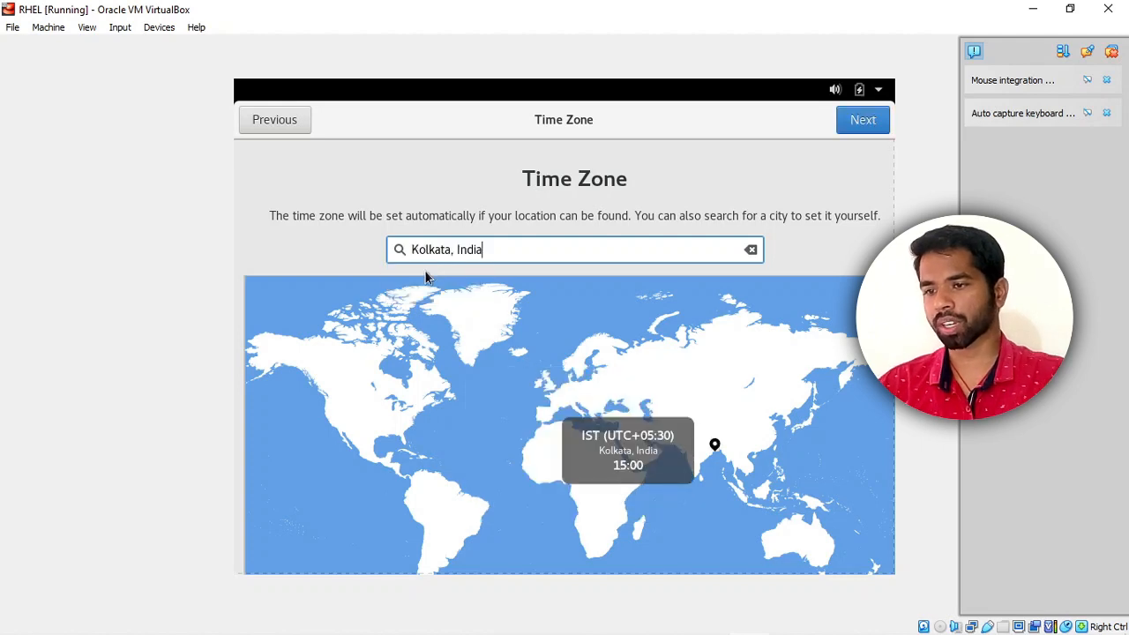
click(866, 119)
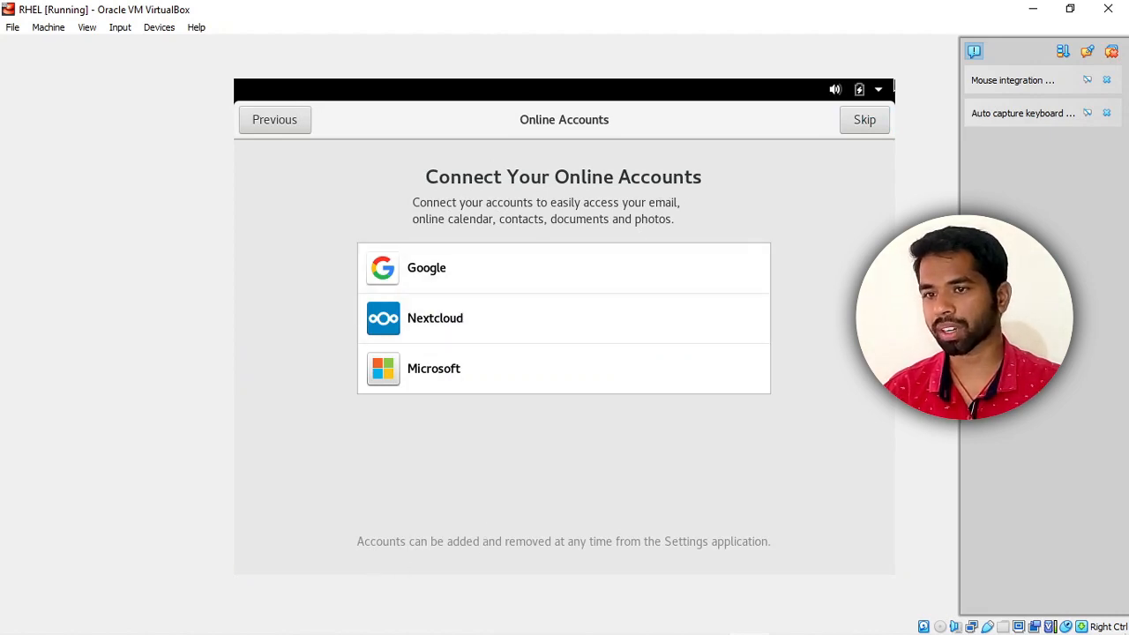
click(846, 120)
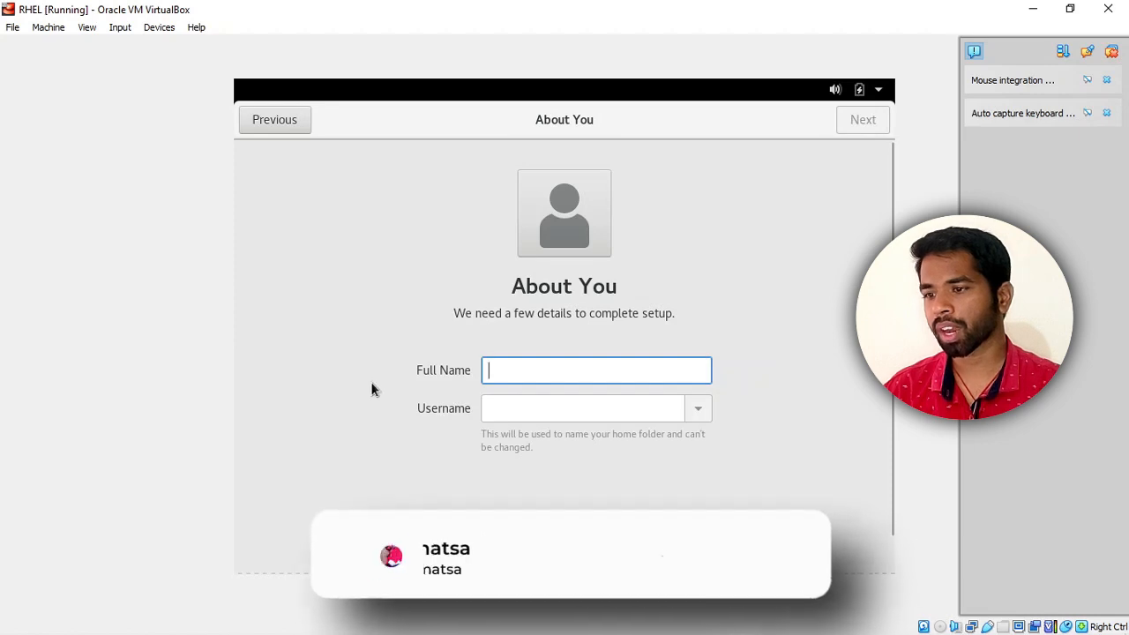
Enter the user's full name, keep the suggested username, and move to the password page.
text(Ayush)
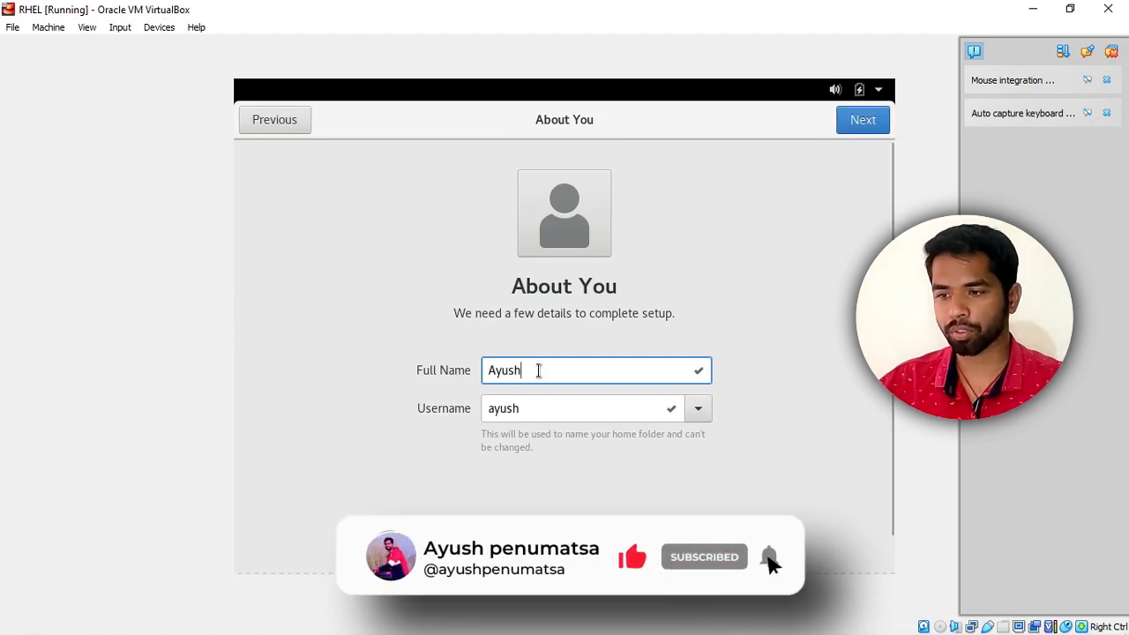
drag(542, 403, 504, 401)
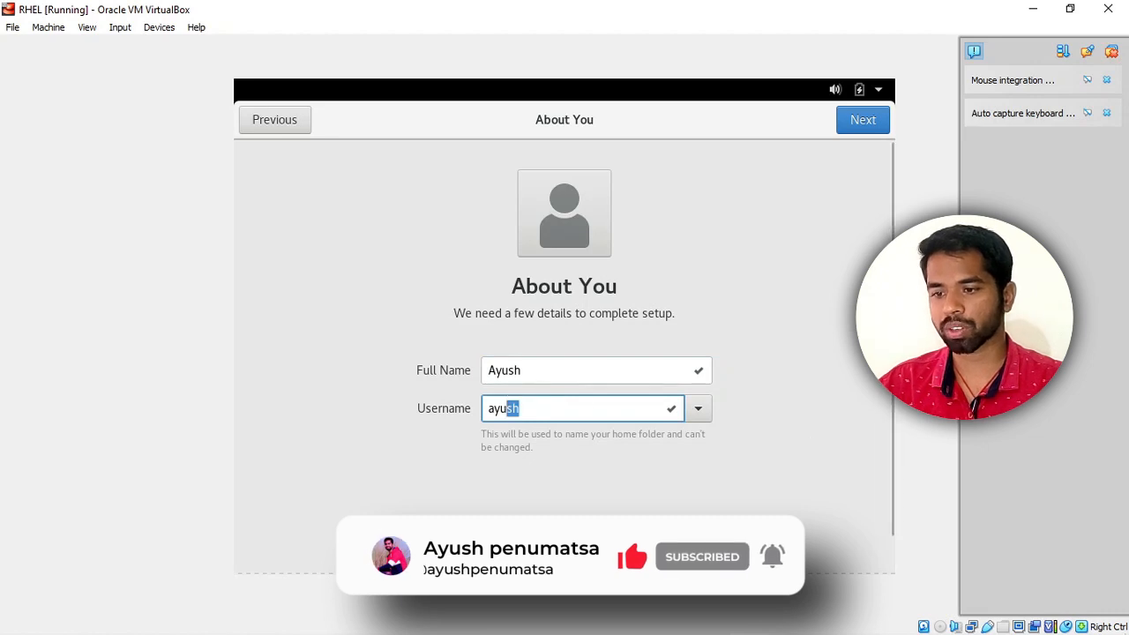
click(705, 416)
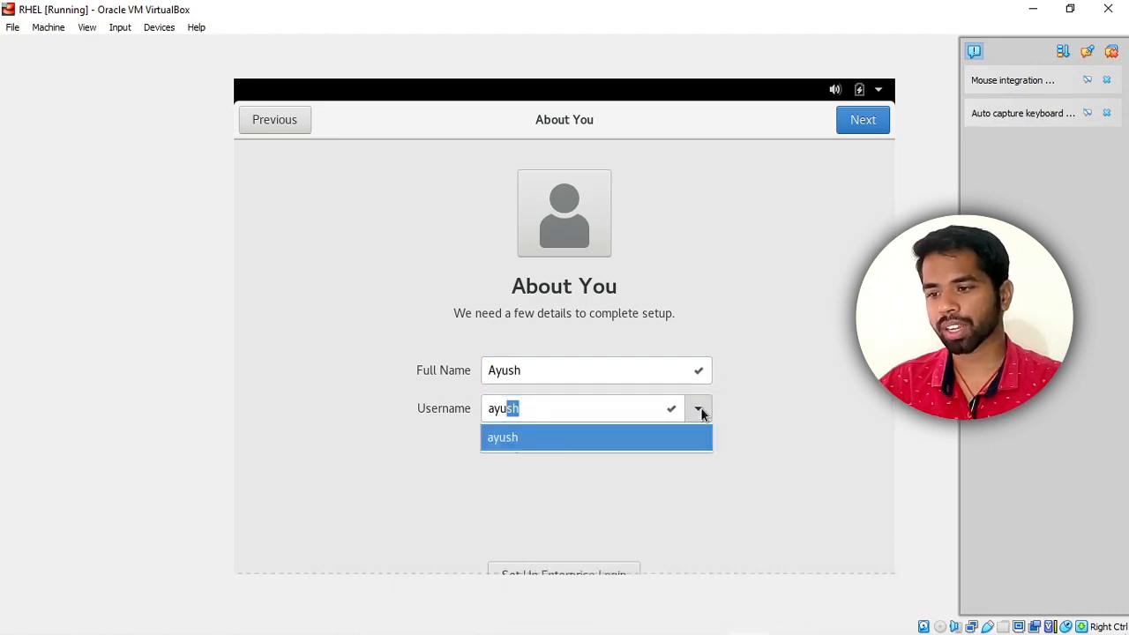
click(490, 460)
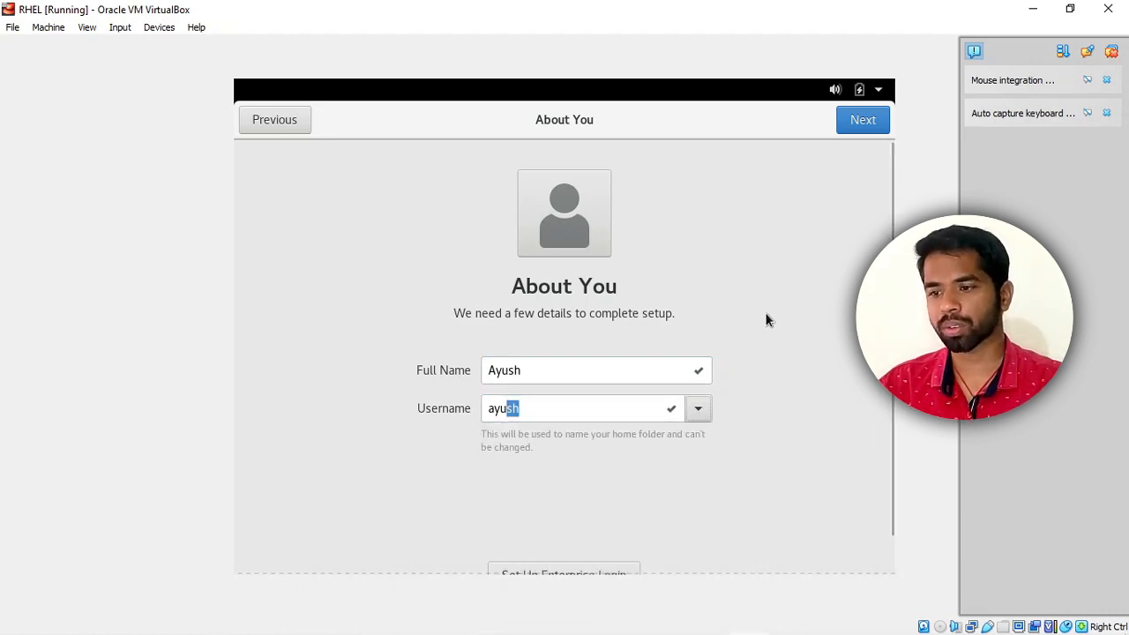
click(857, 119)
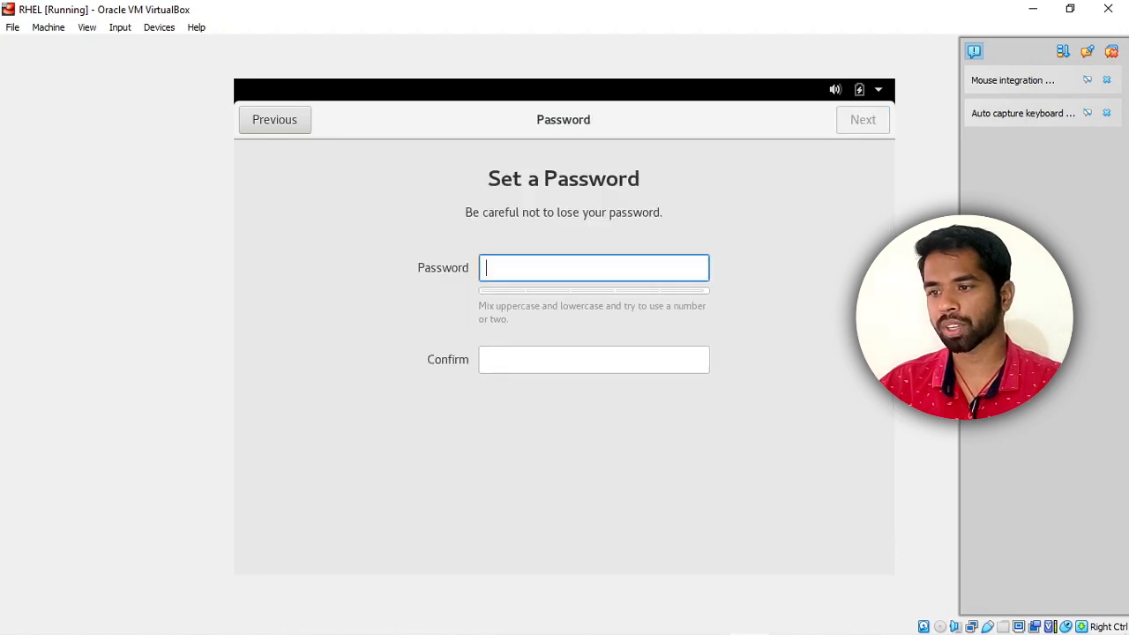
Give the new account a matching 8-character password in Password and Confirm.
text(red)
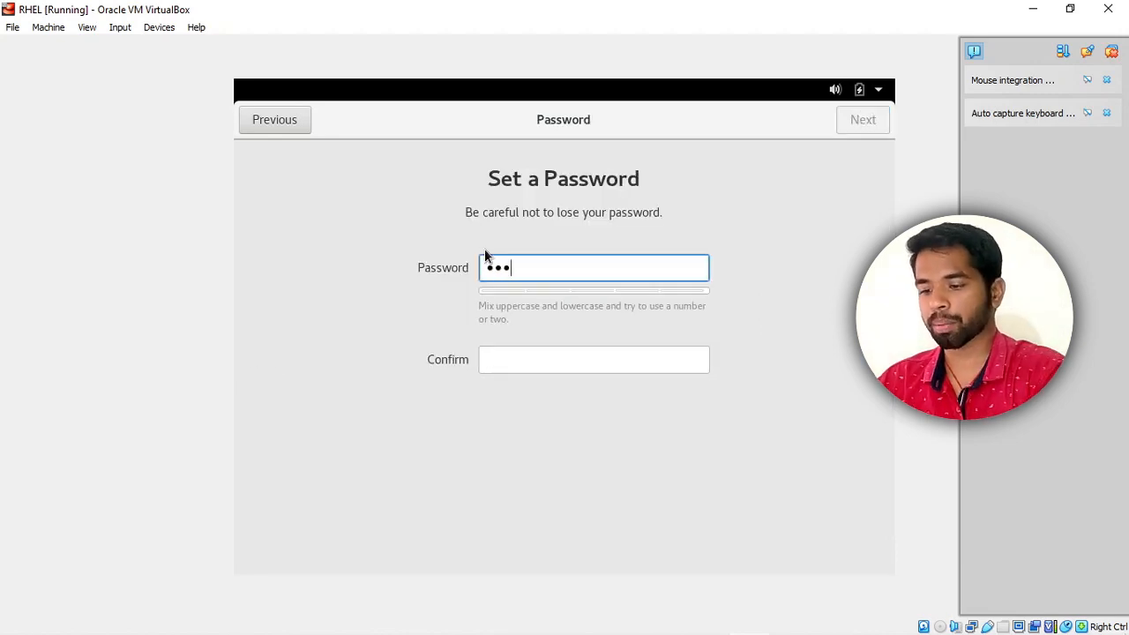
text(hat1)
key(Tab)
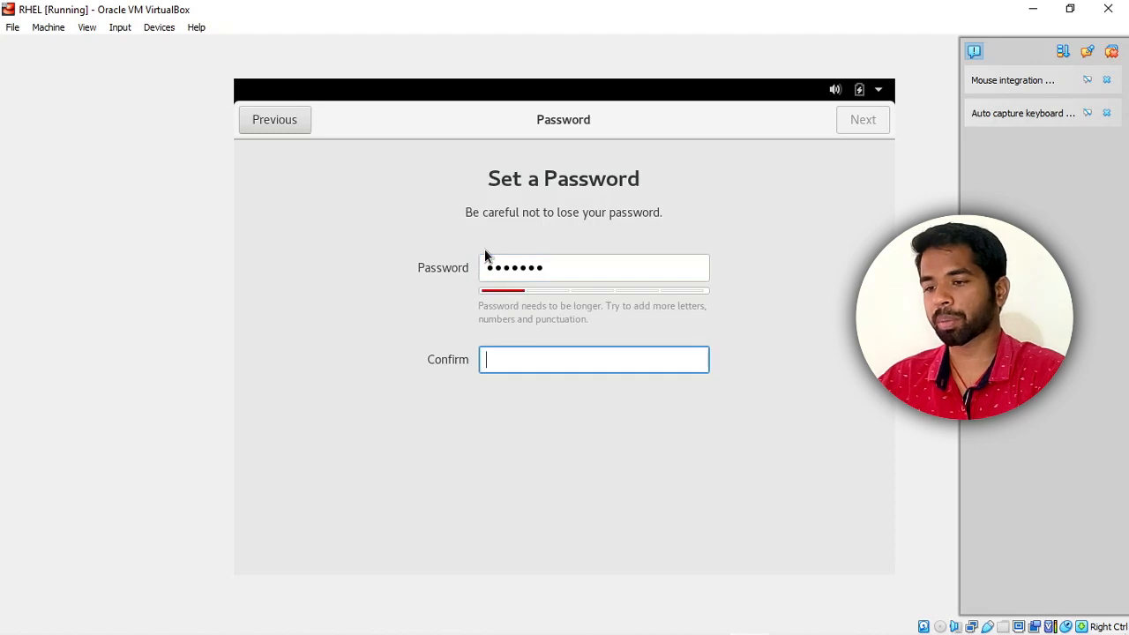
text(redha)
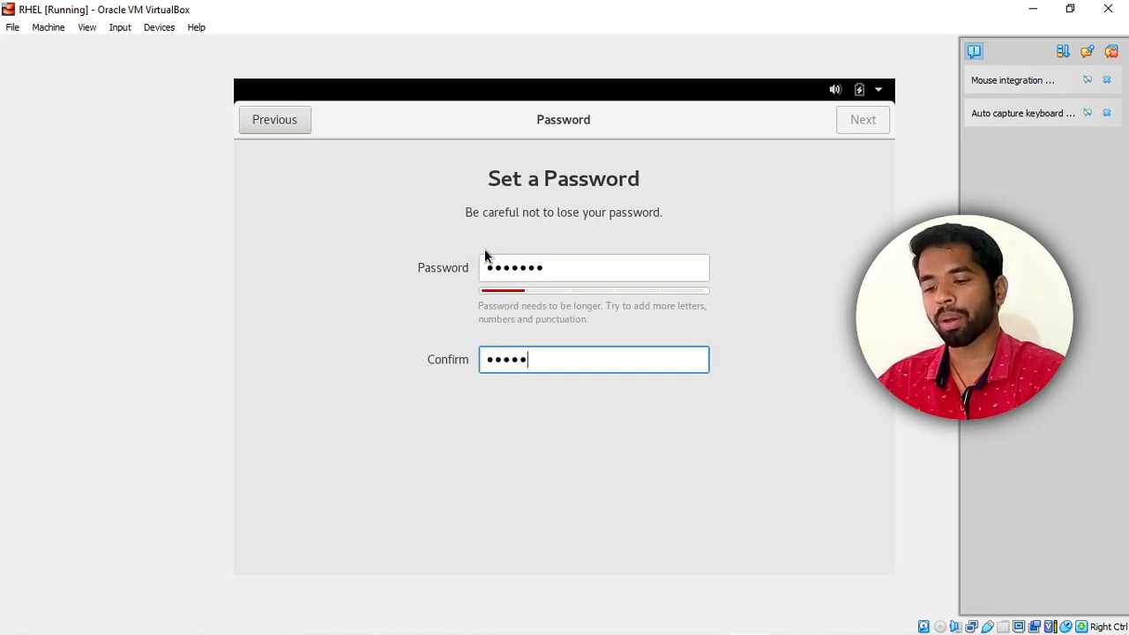
text(t1)
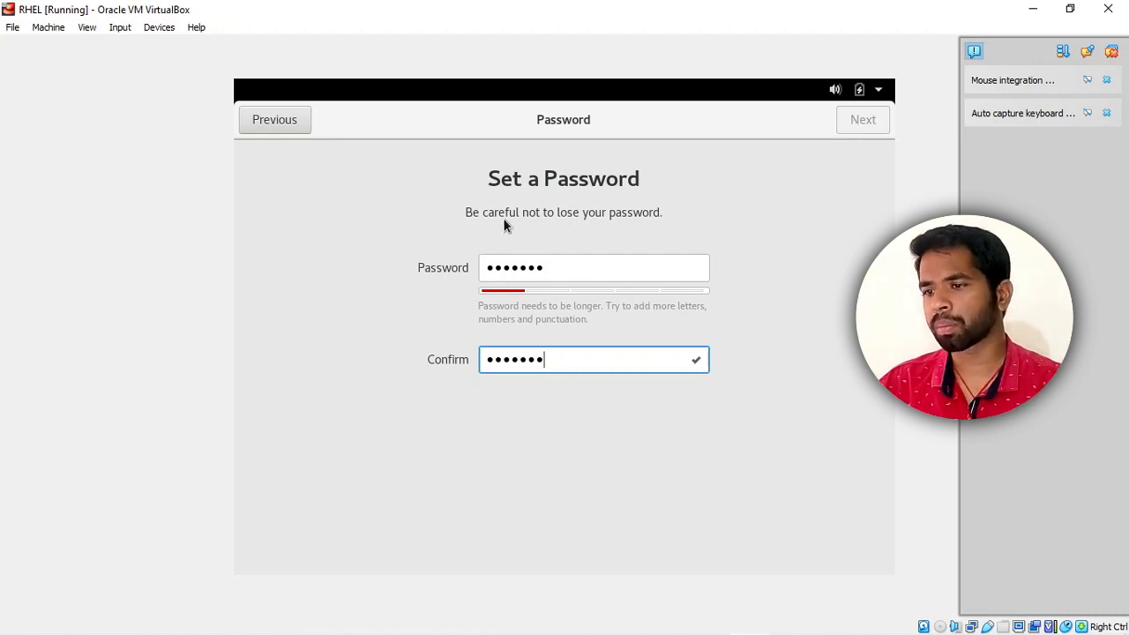
click(574, 265)
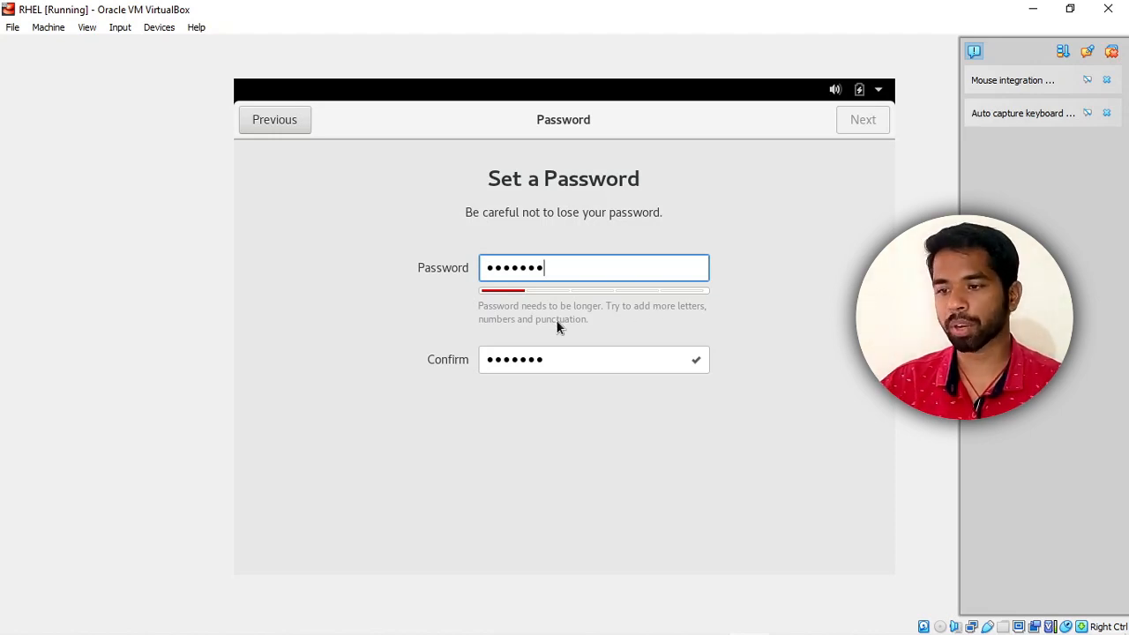
key(ctrl+a)
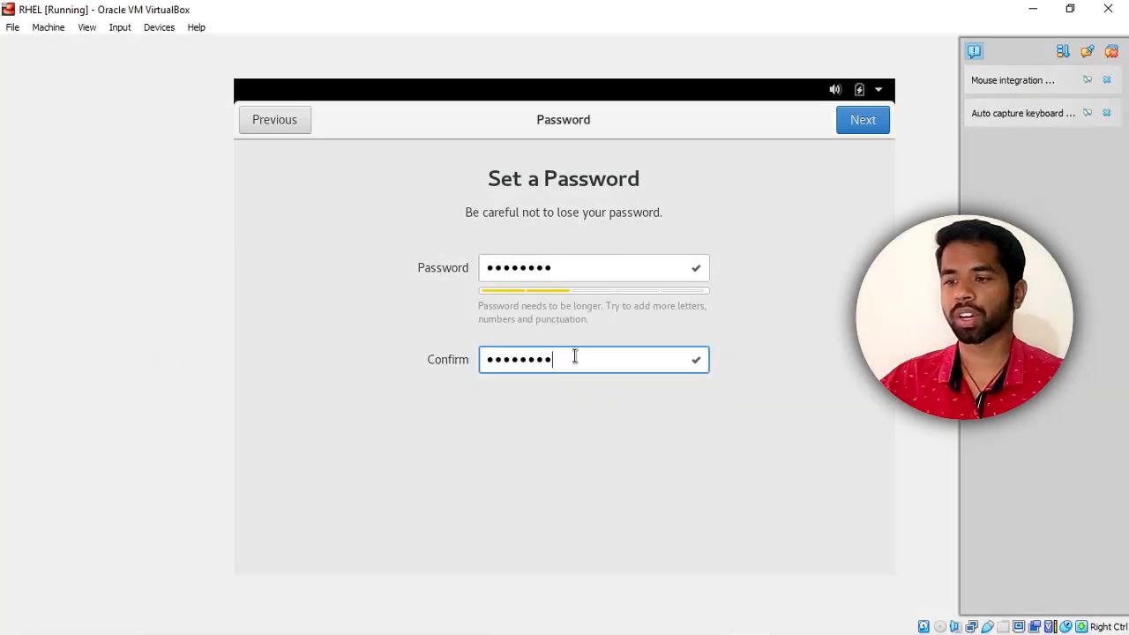
click(864, 120)
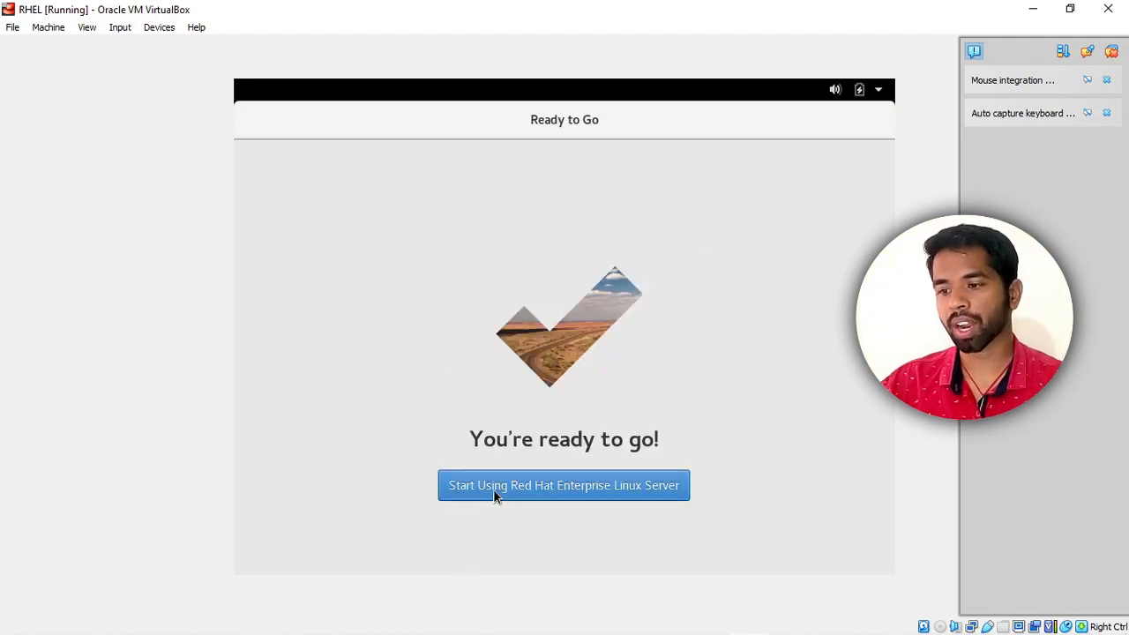
Start using RHEL, close the Getting Started help window, and show the bare desktop.
click(568, 486)
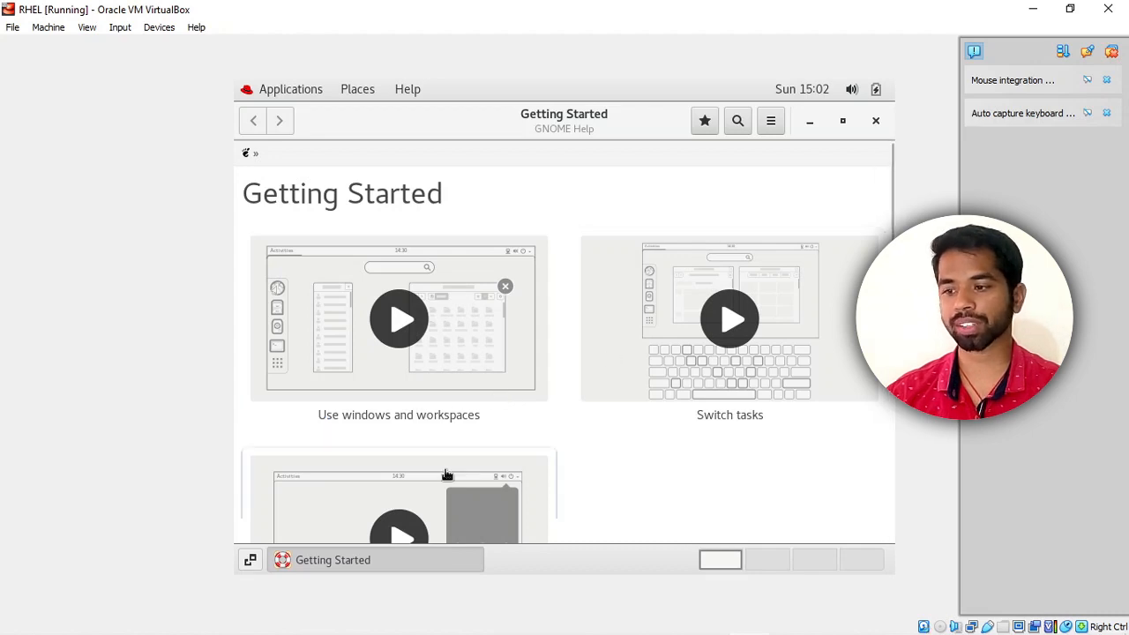
click(875, 122)
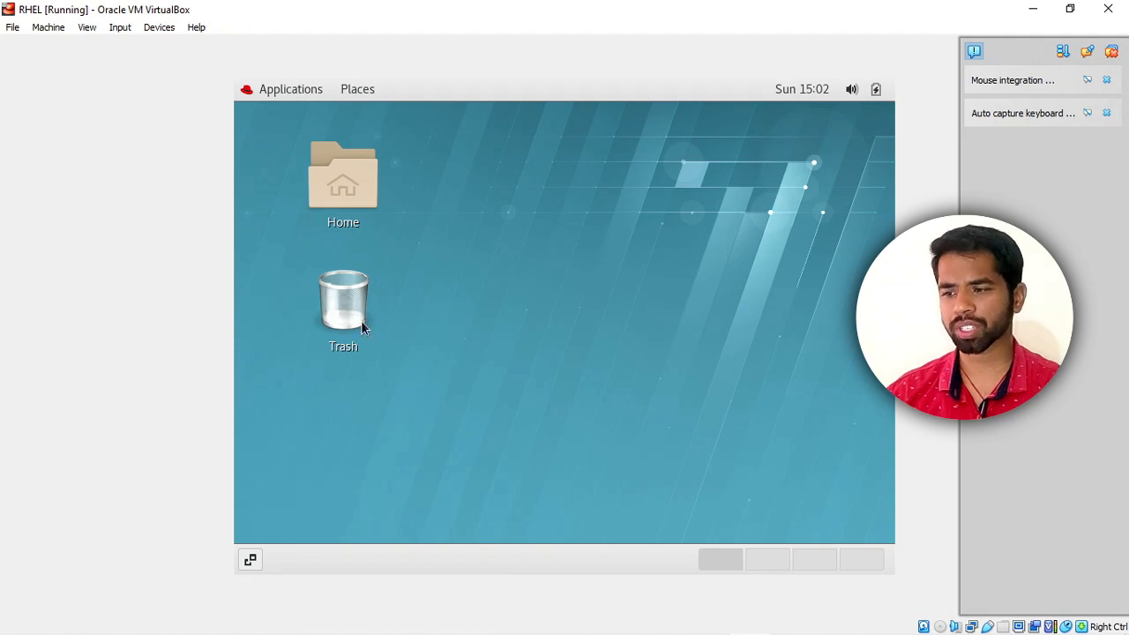
click(250, 561)
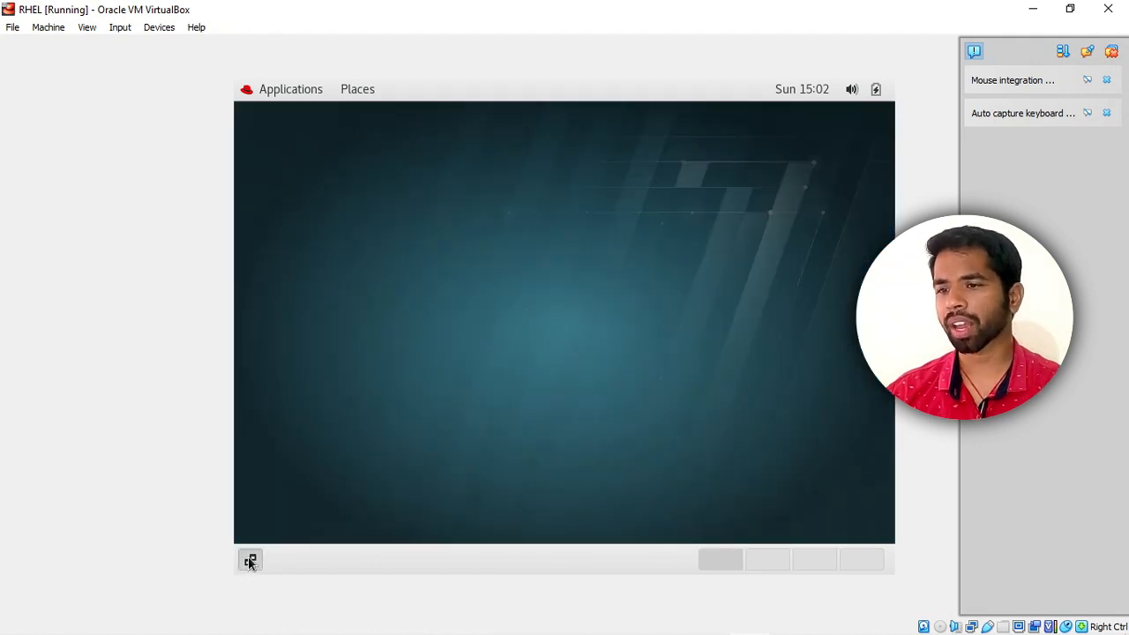